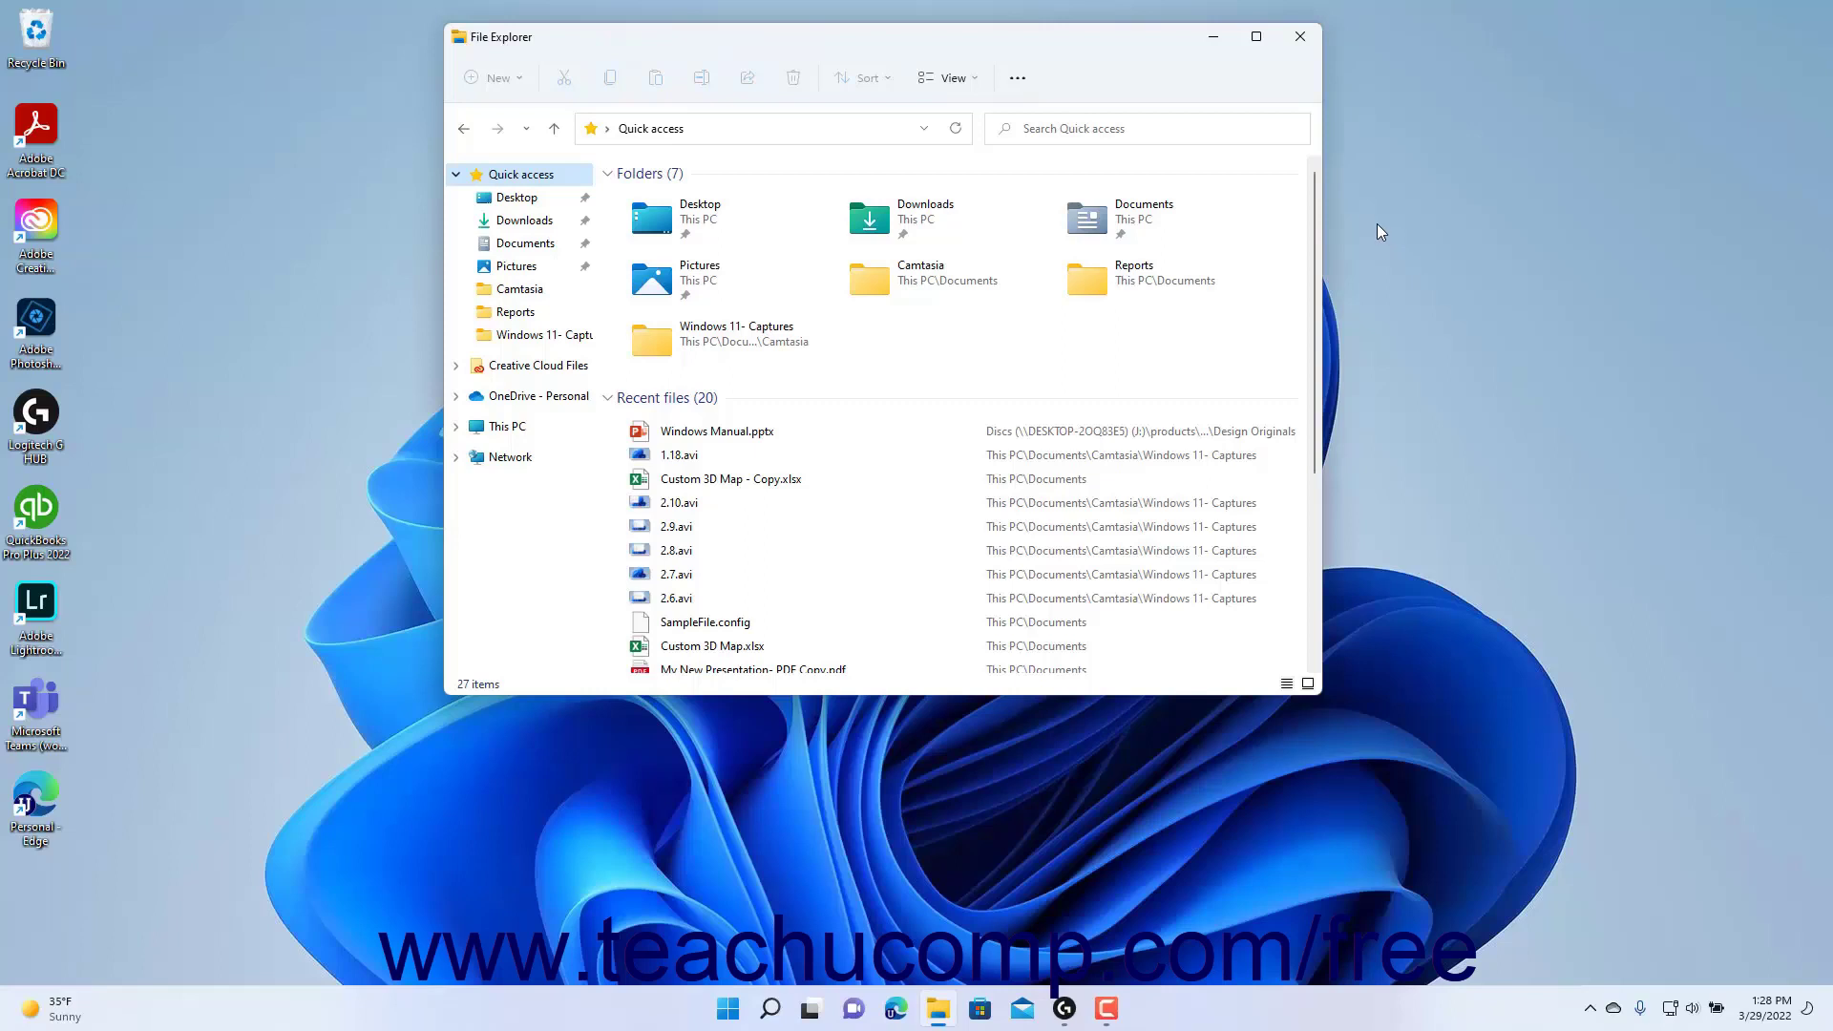
Switch from Quick access to This PC and select the OS (C:) drive, which has 258 GB free
left_click(516, 440)
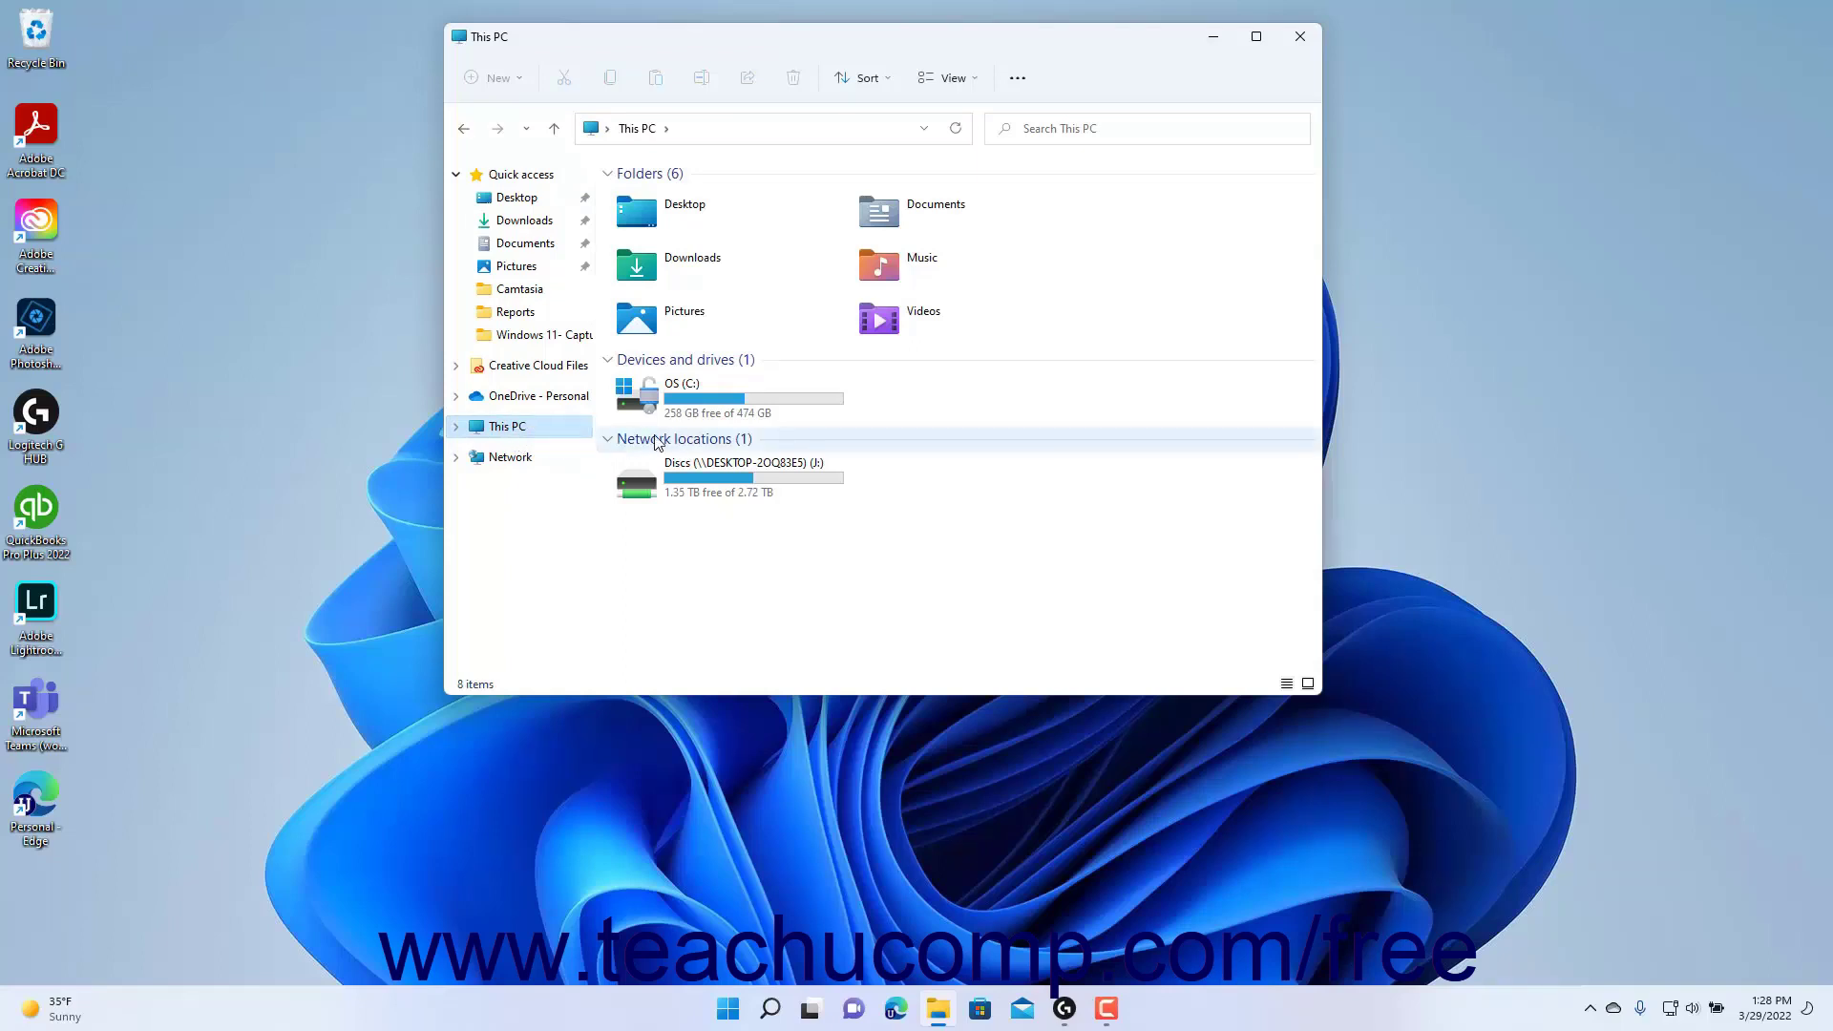
mouse_move(668, 409)
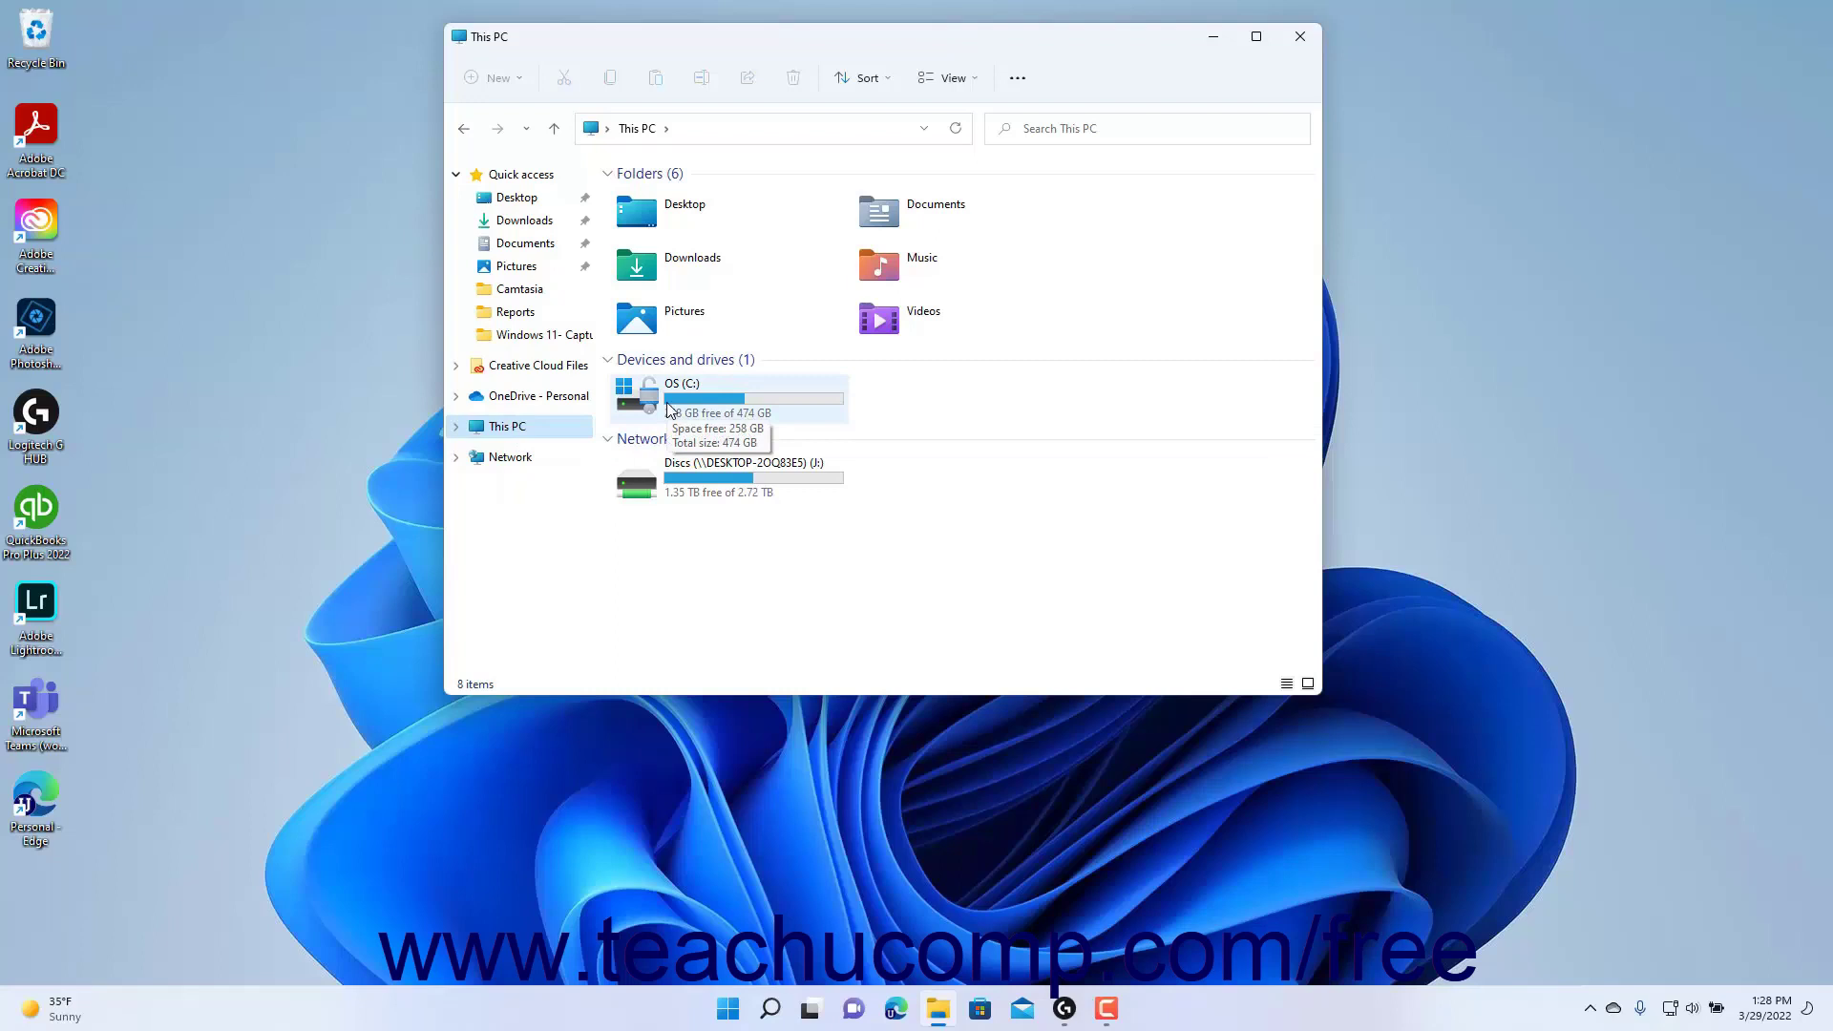
left_click(668, 409)
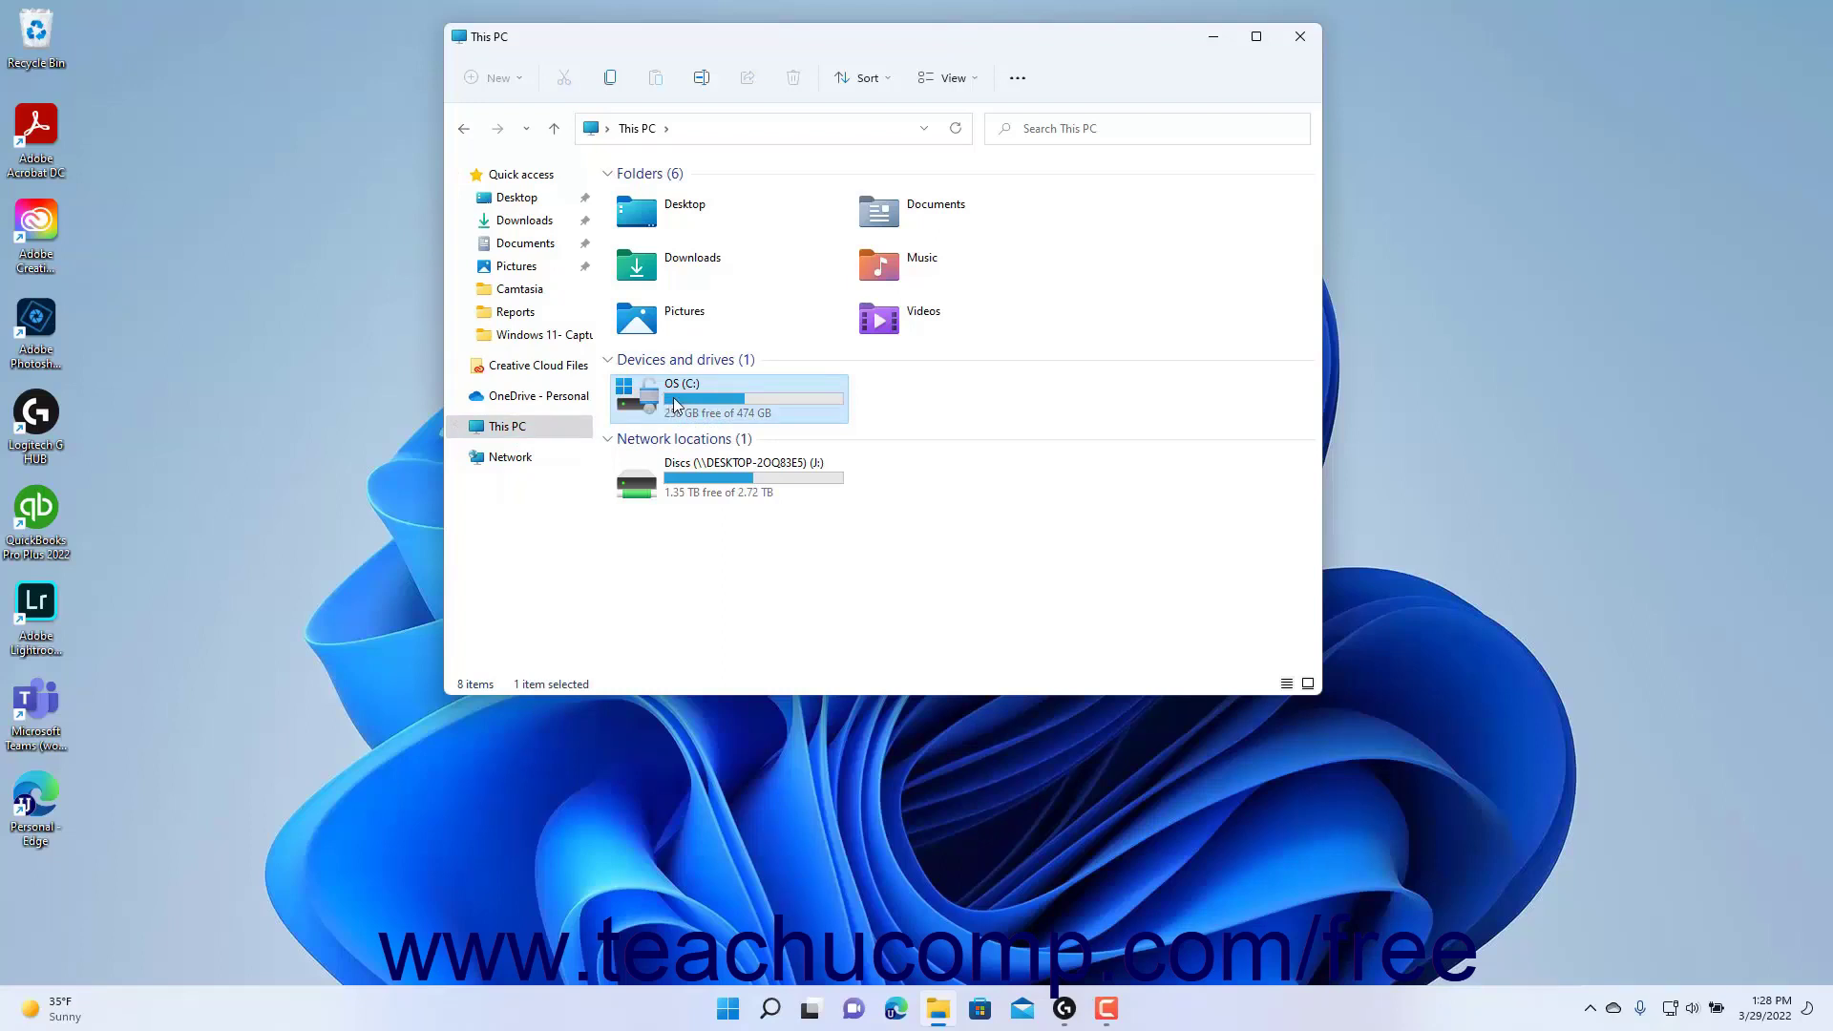
left_click(1023, 86)
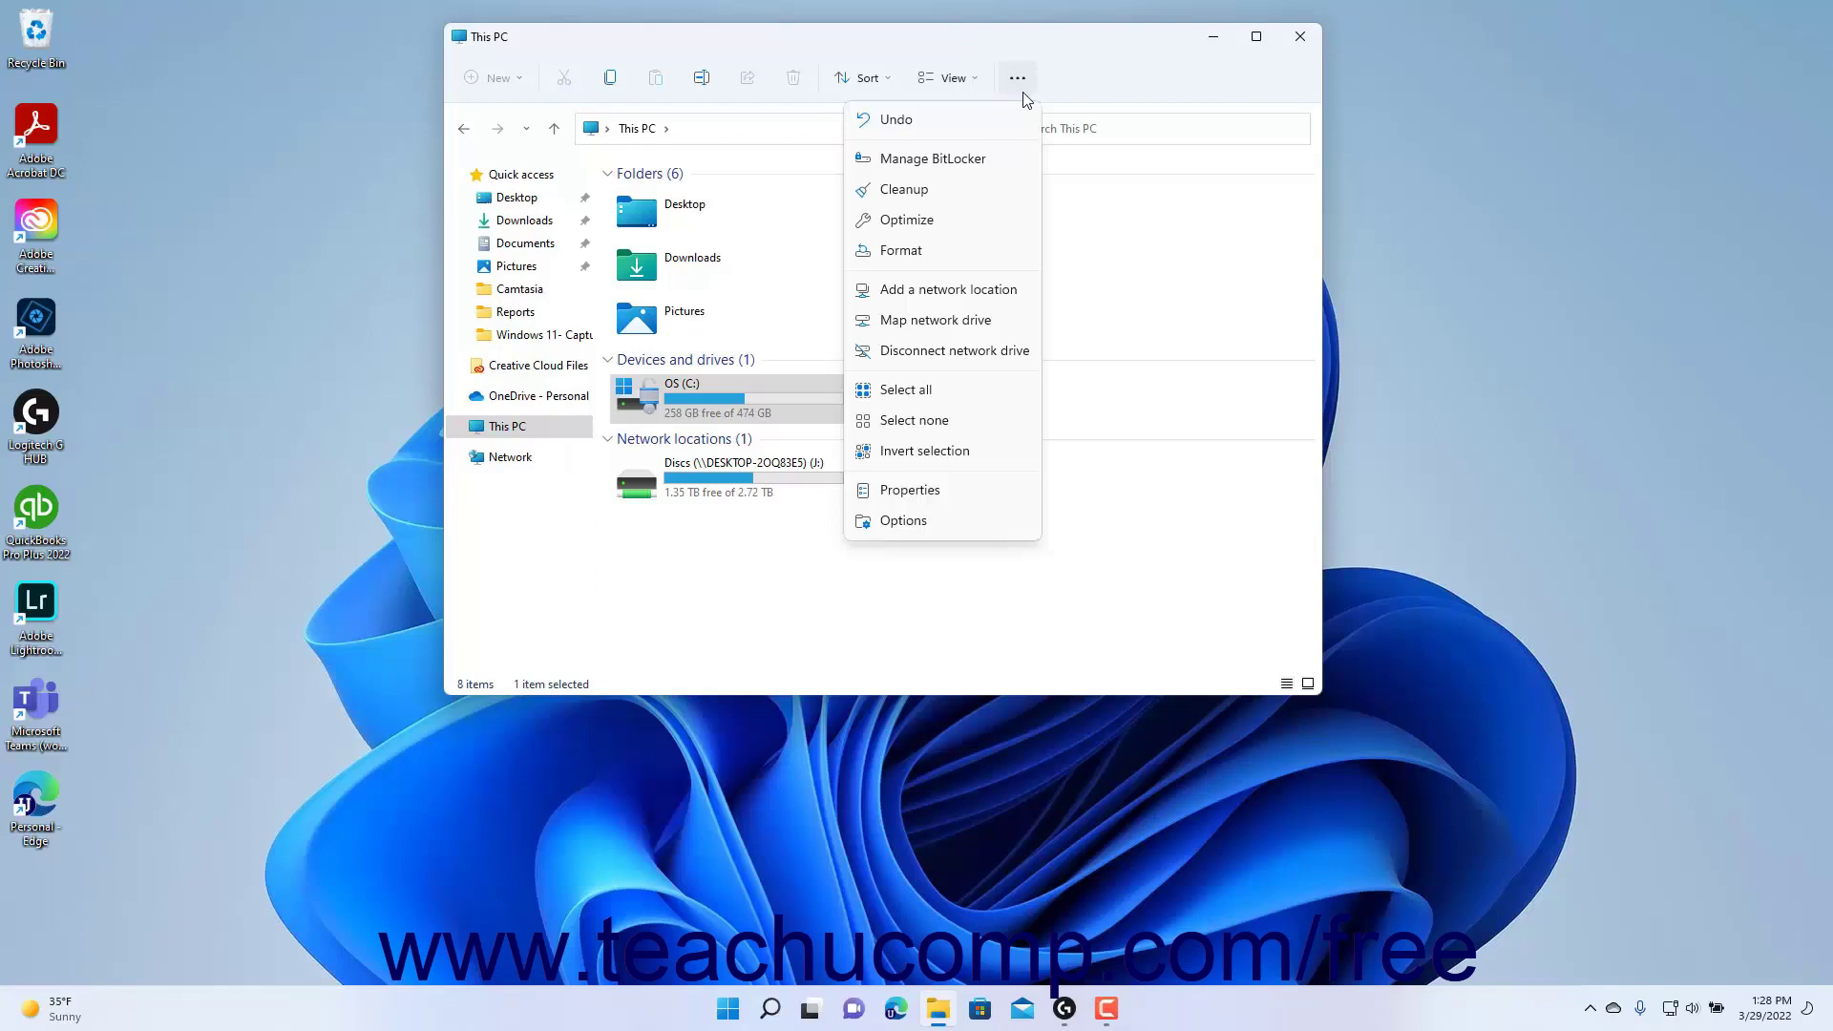
left_click(1024, 94)
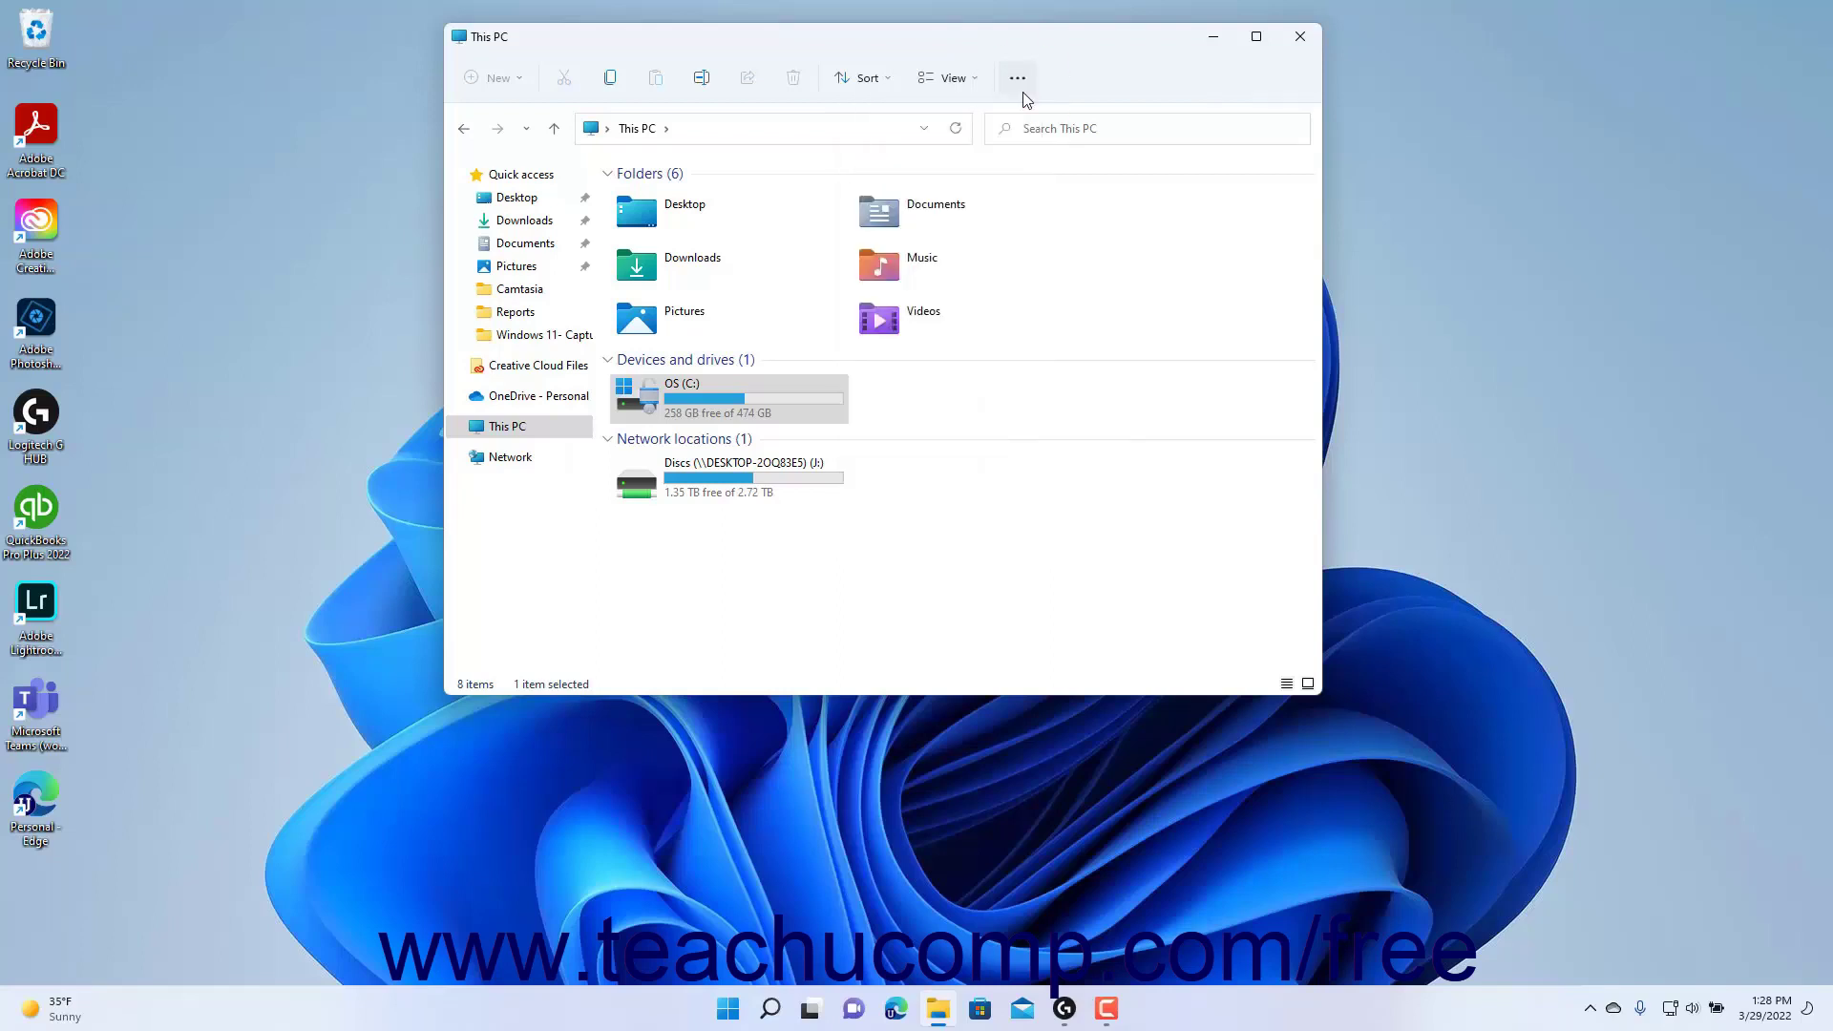
left_click(551, 433)
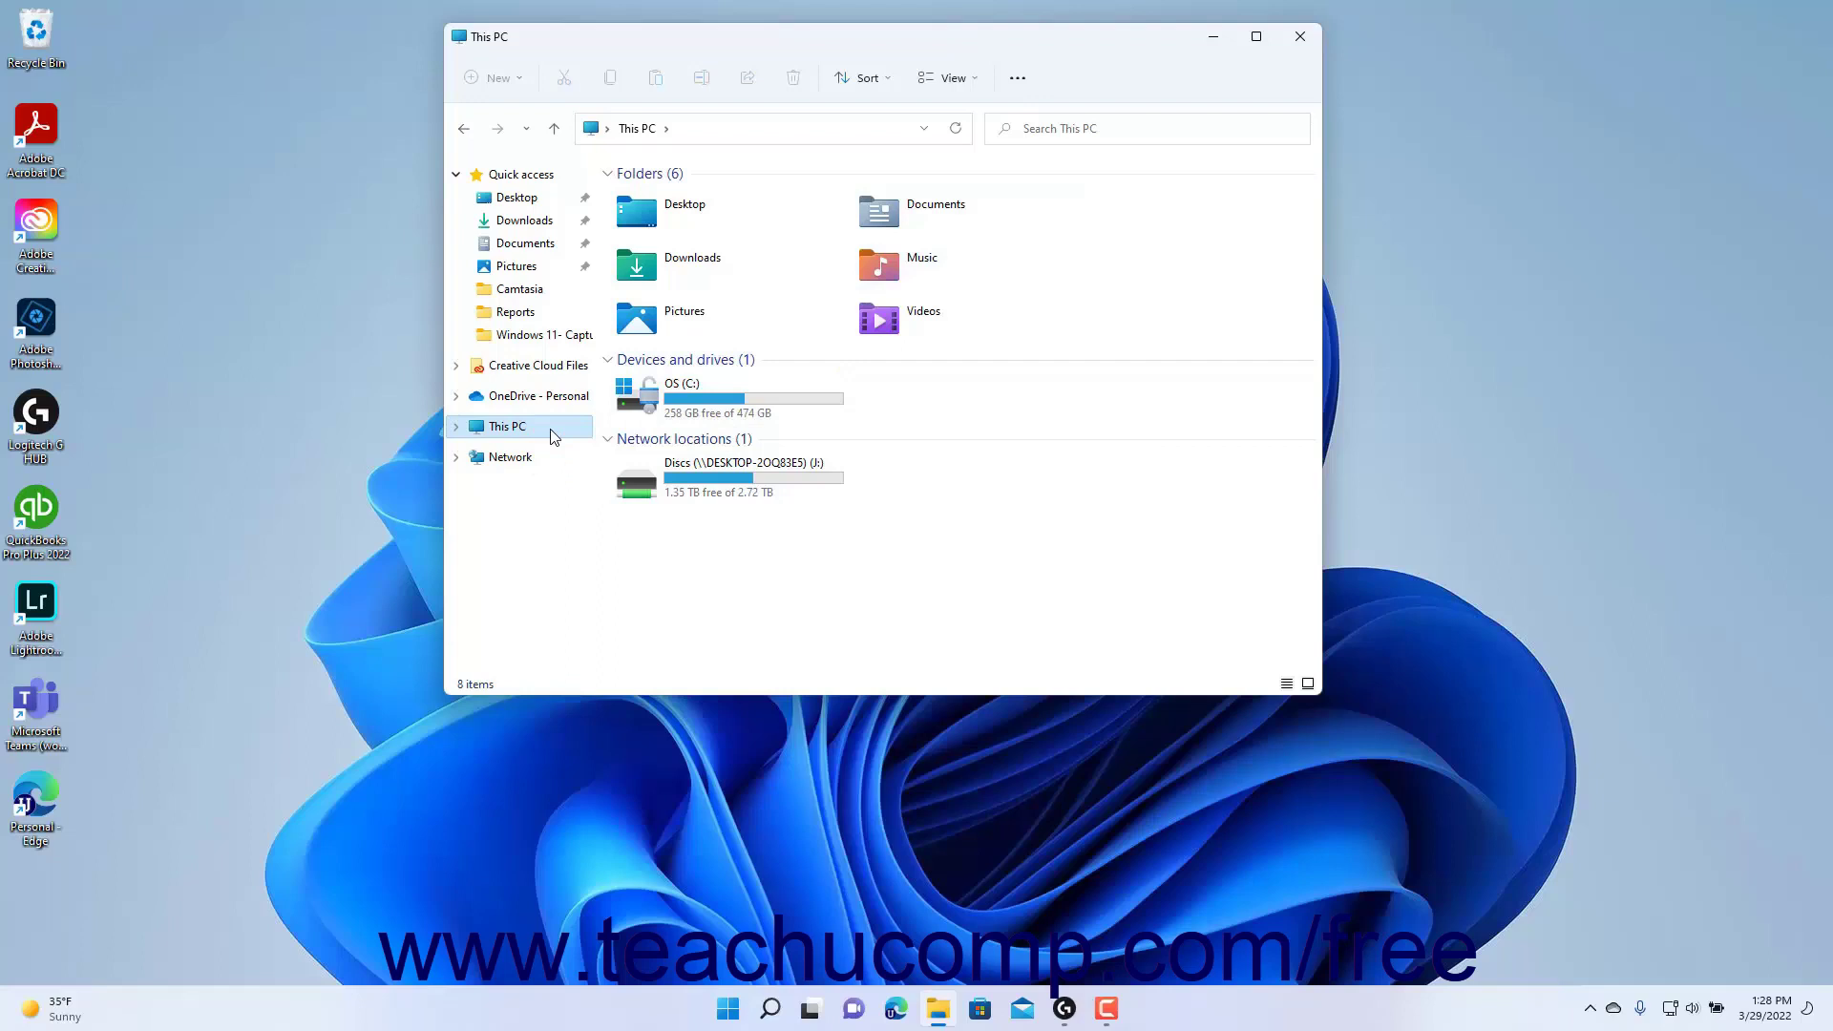
Start mapping a network drive with drive letter B:, then focus the empty Folder path box
left_click(1018, 86)
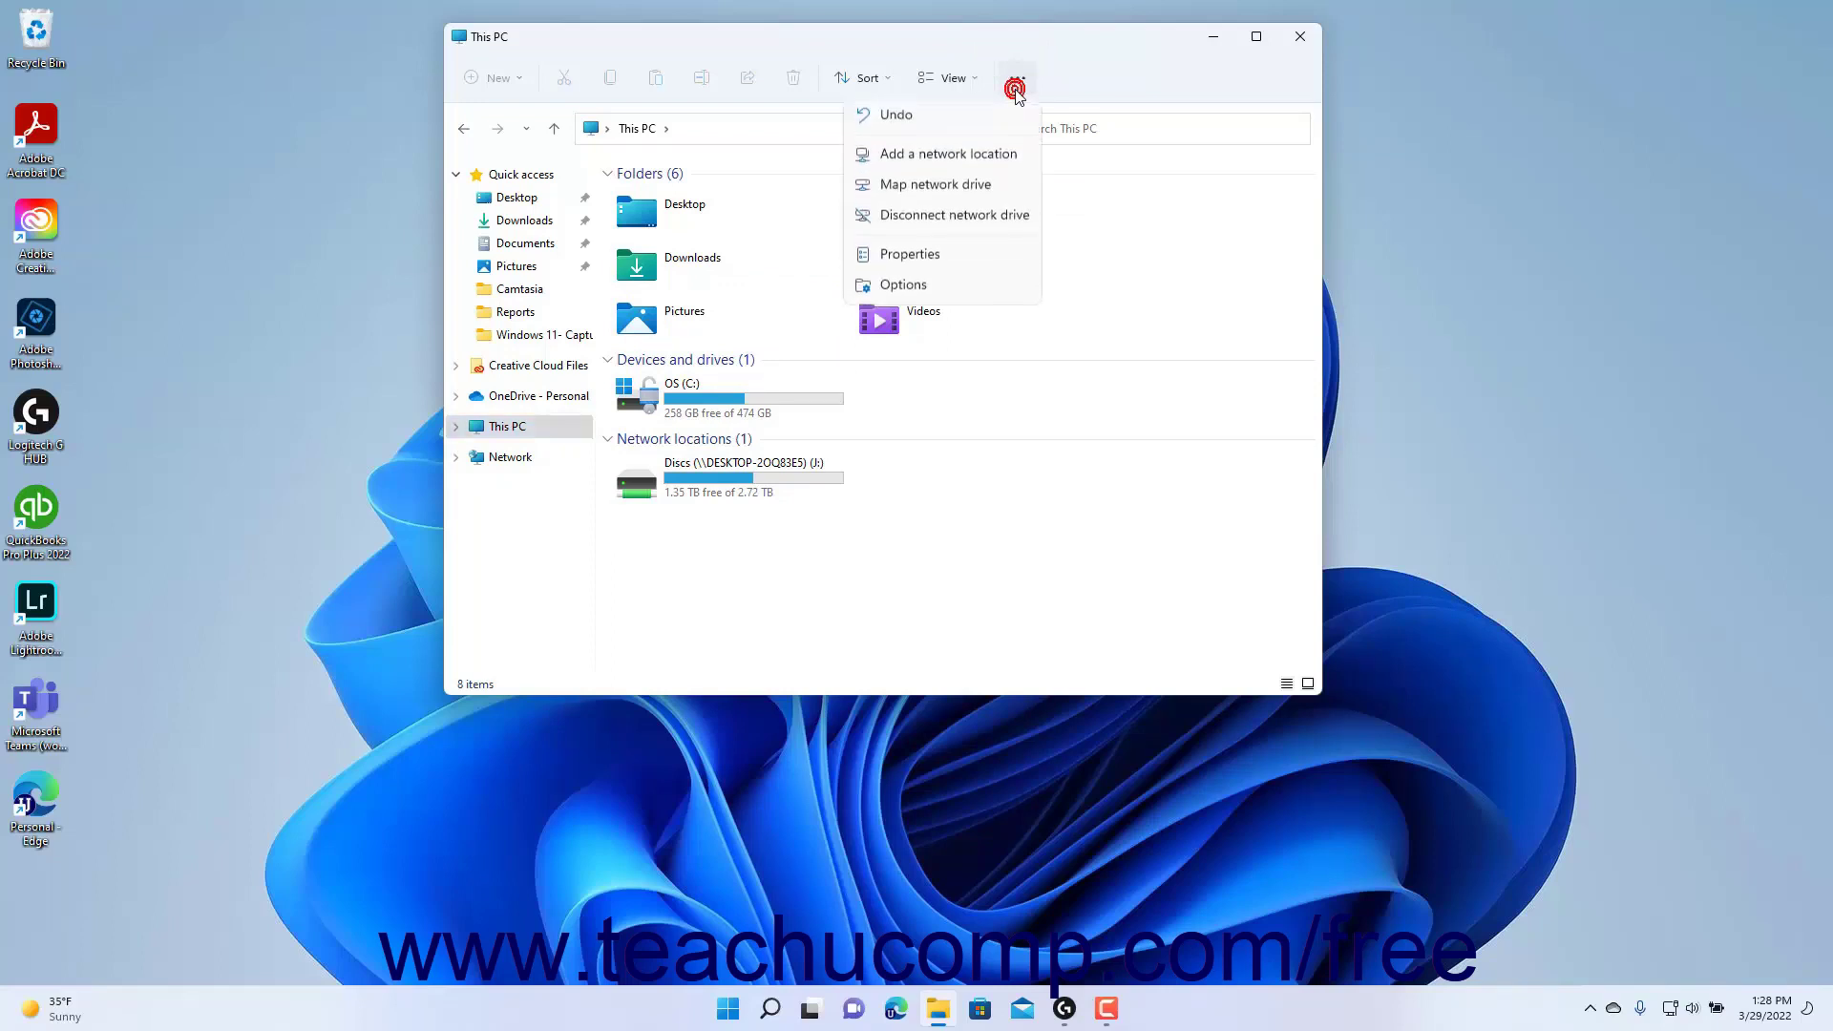
left_click(994, 189)
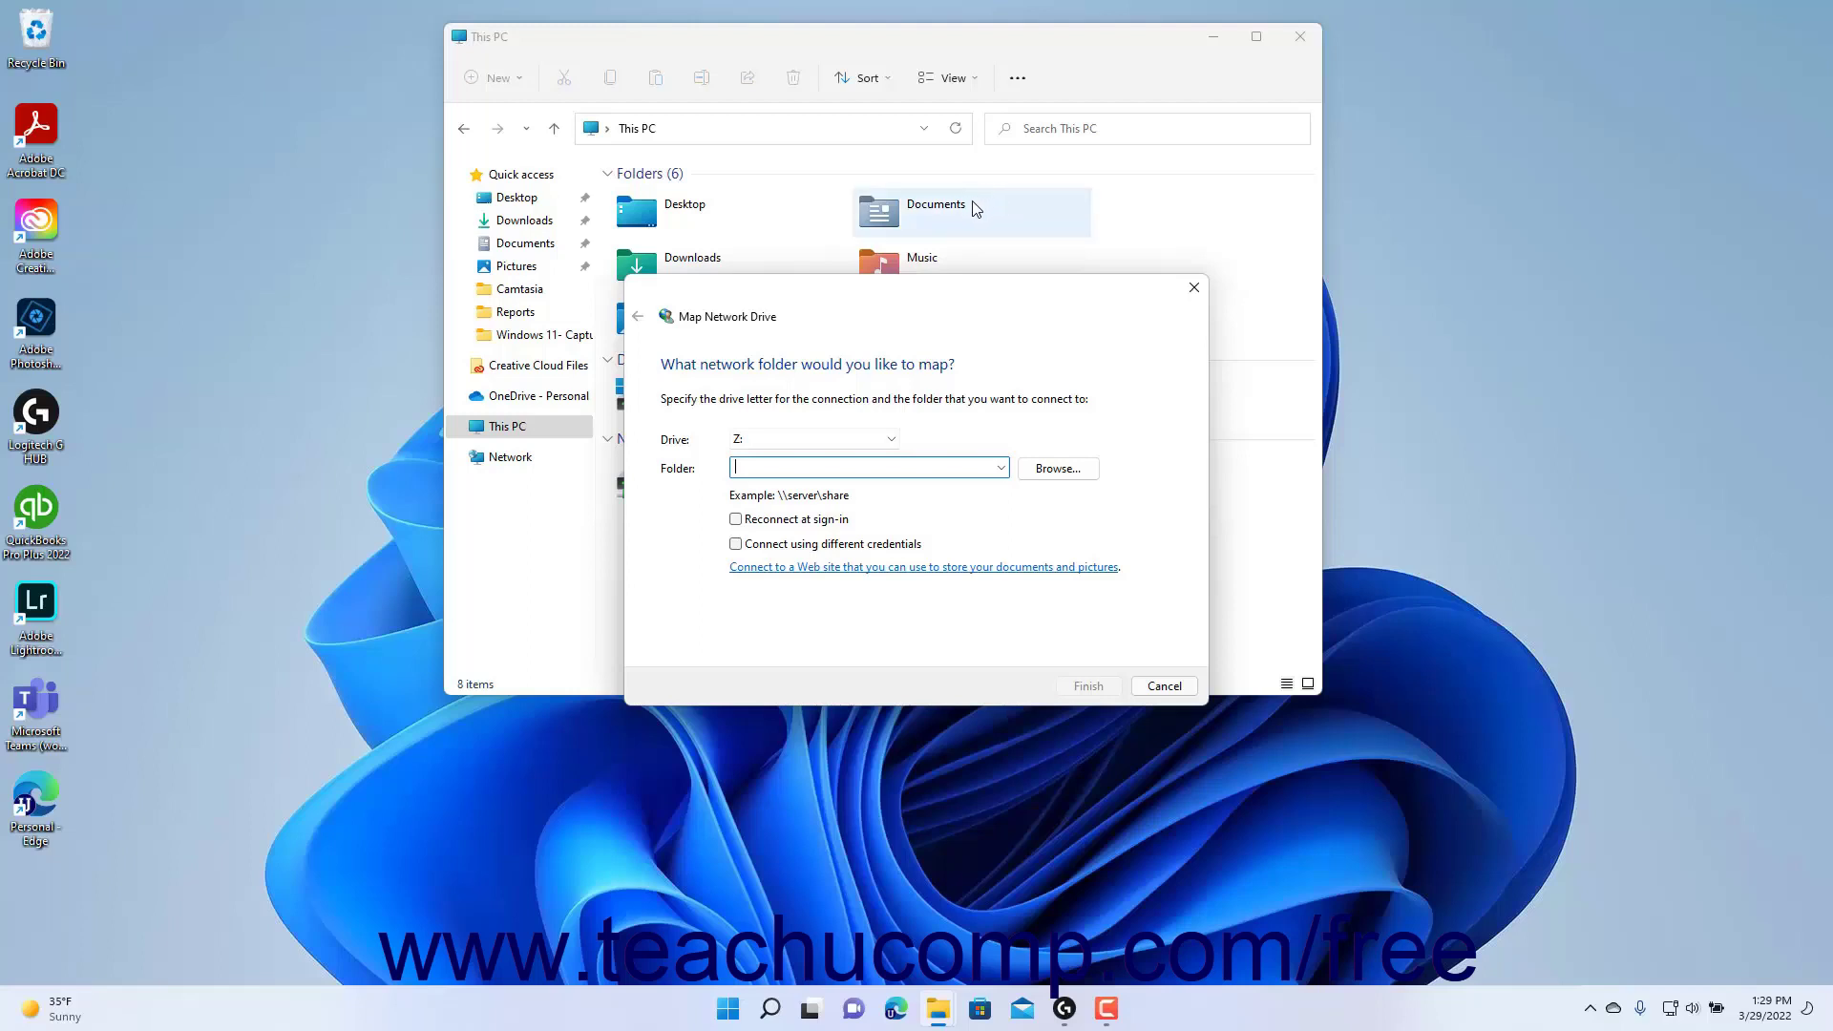
left_click(833, 439)
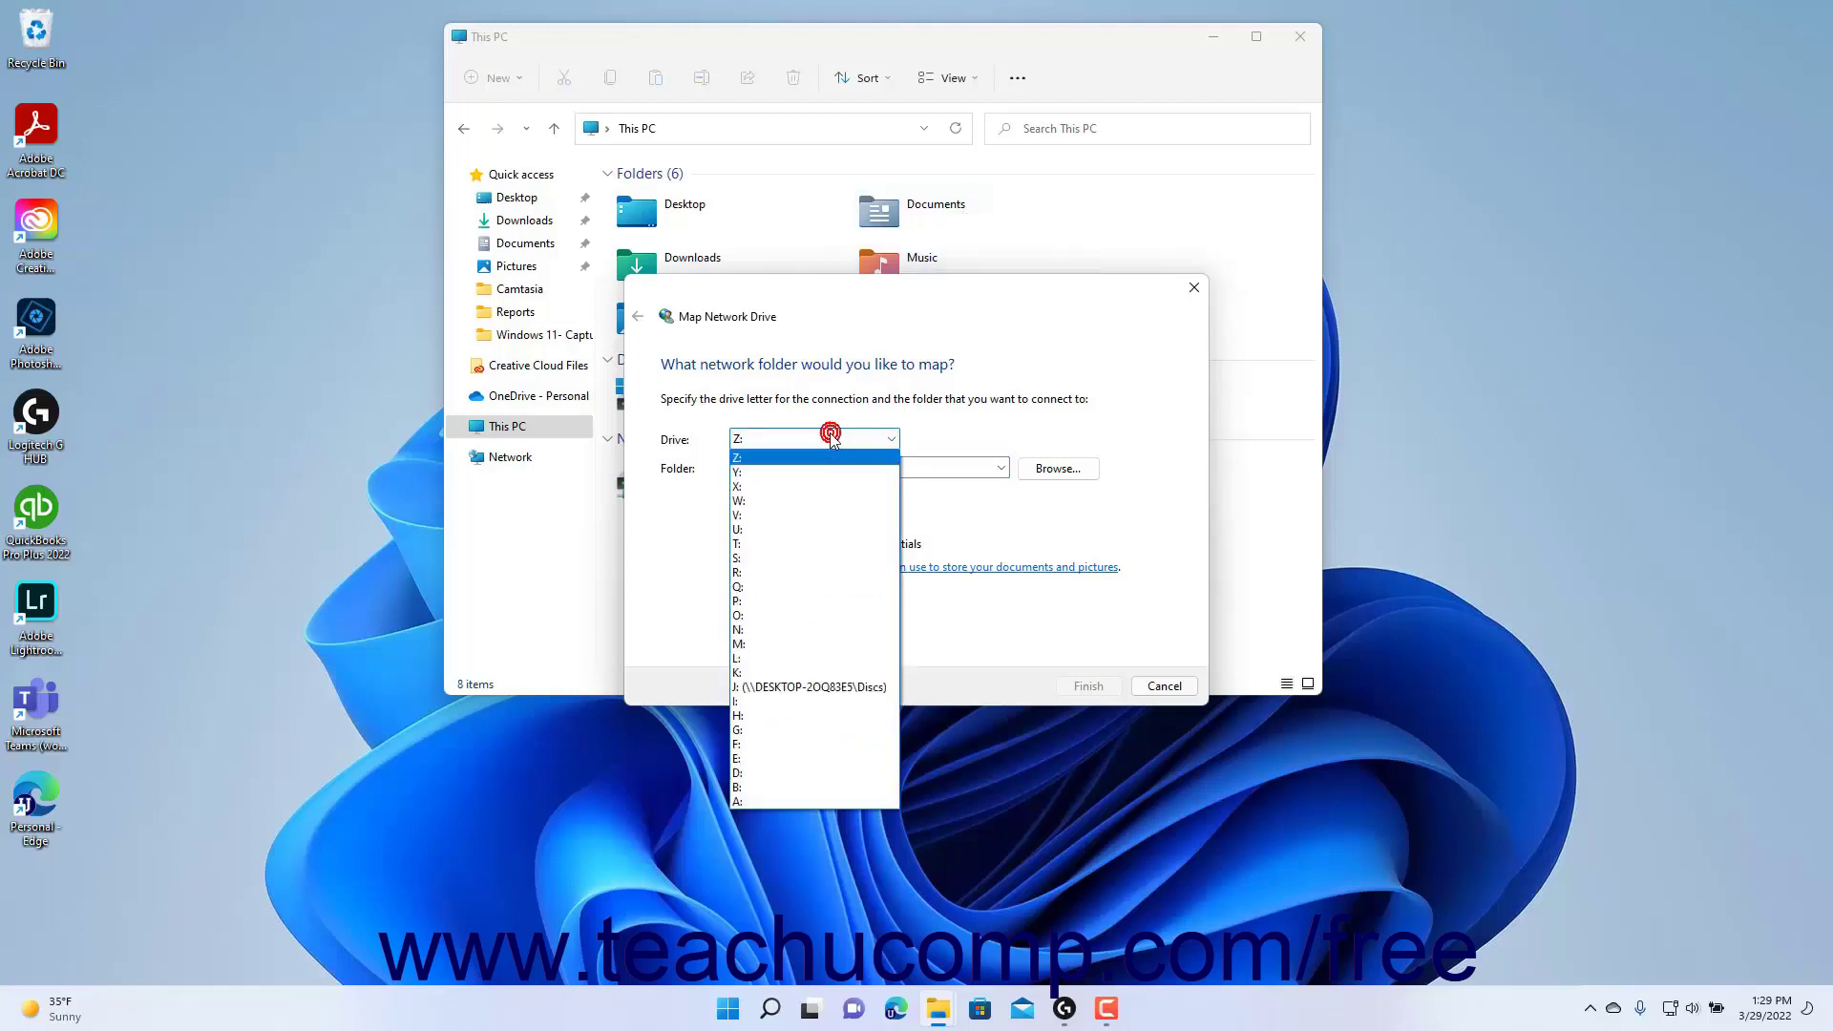
left_click(778, 787)
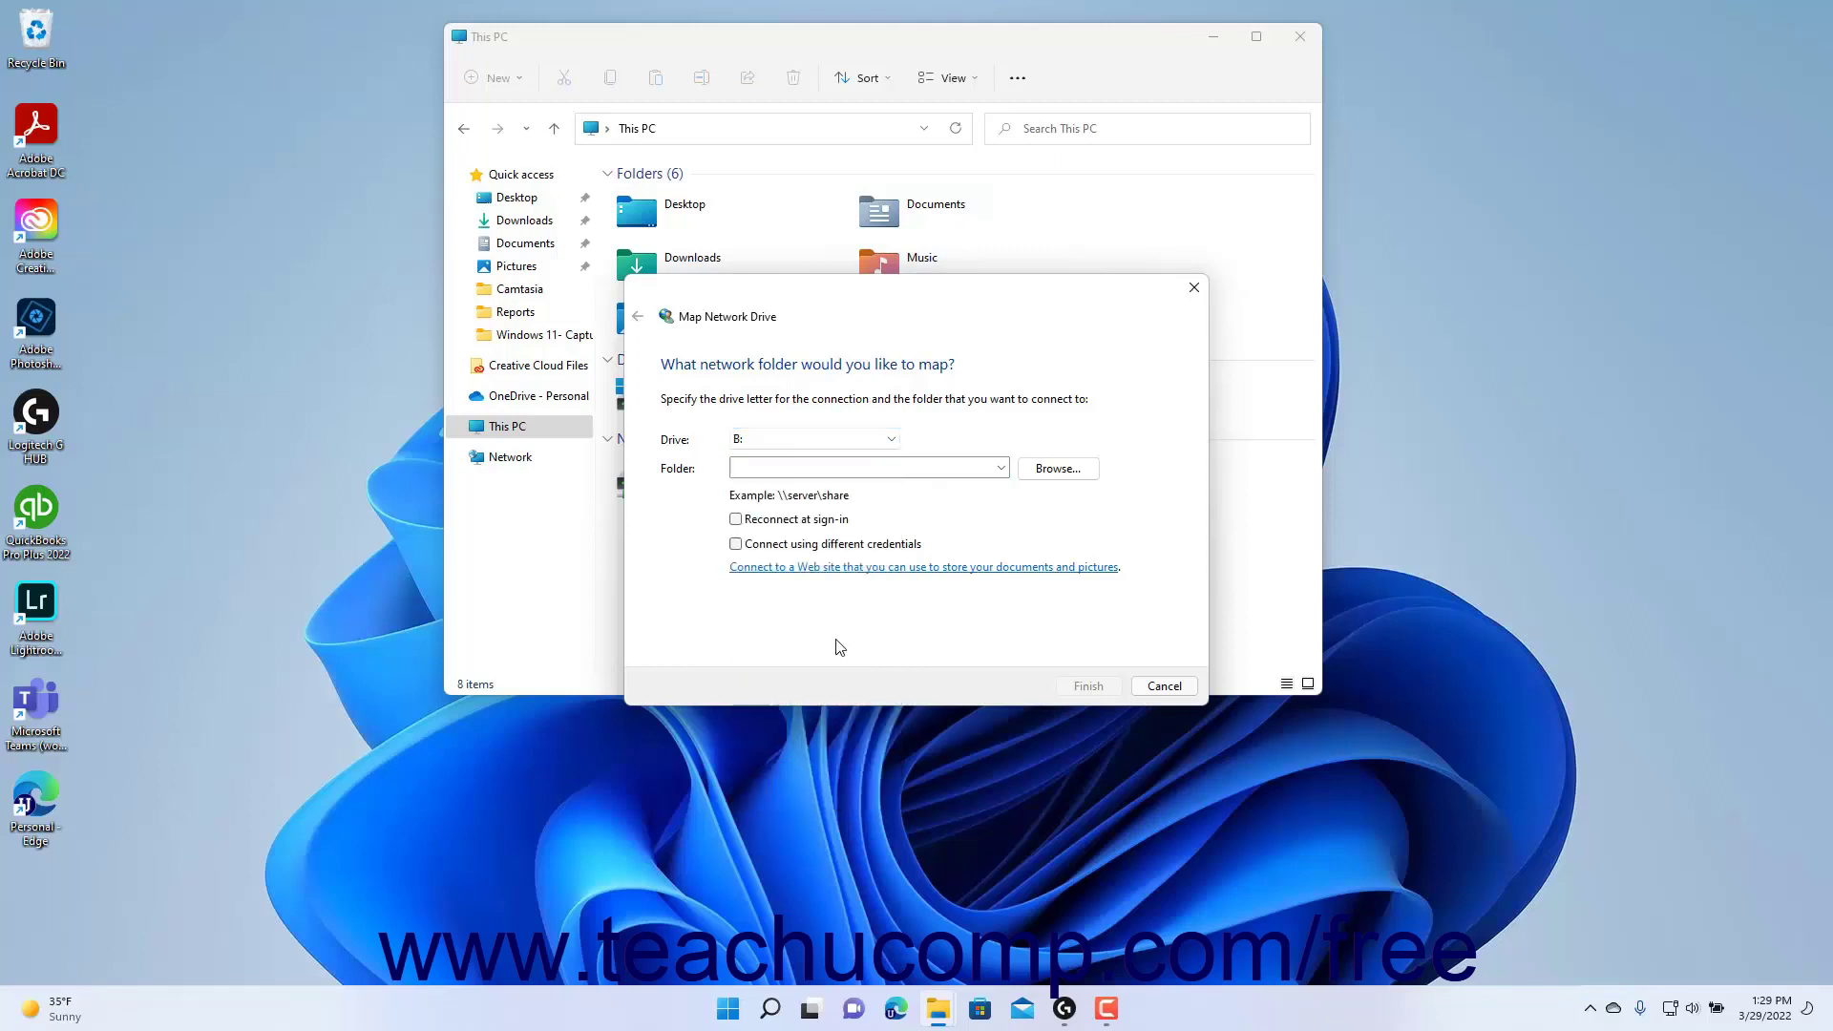
left_click(821, 466)
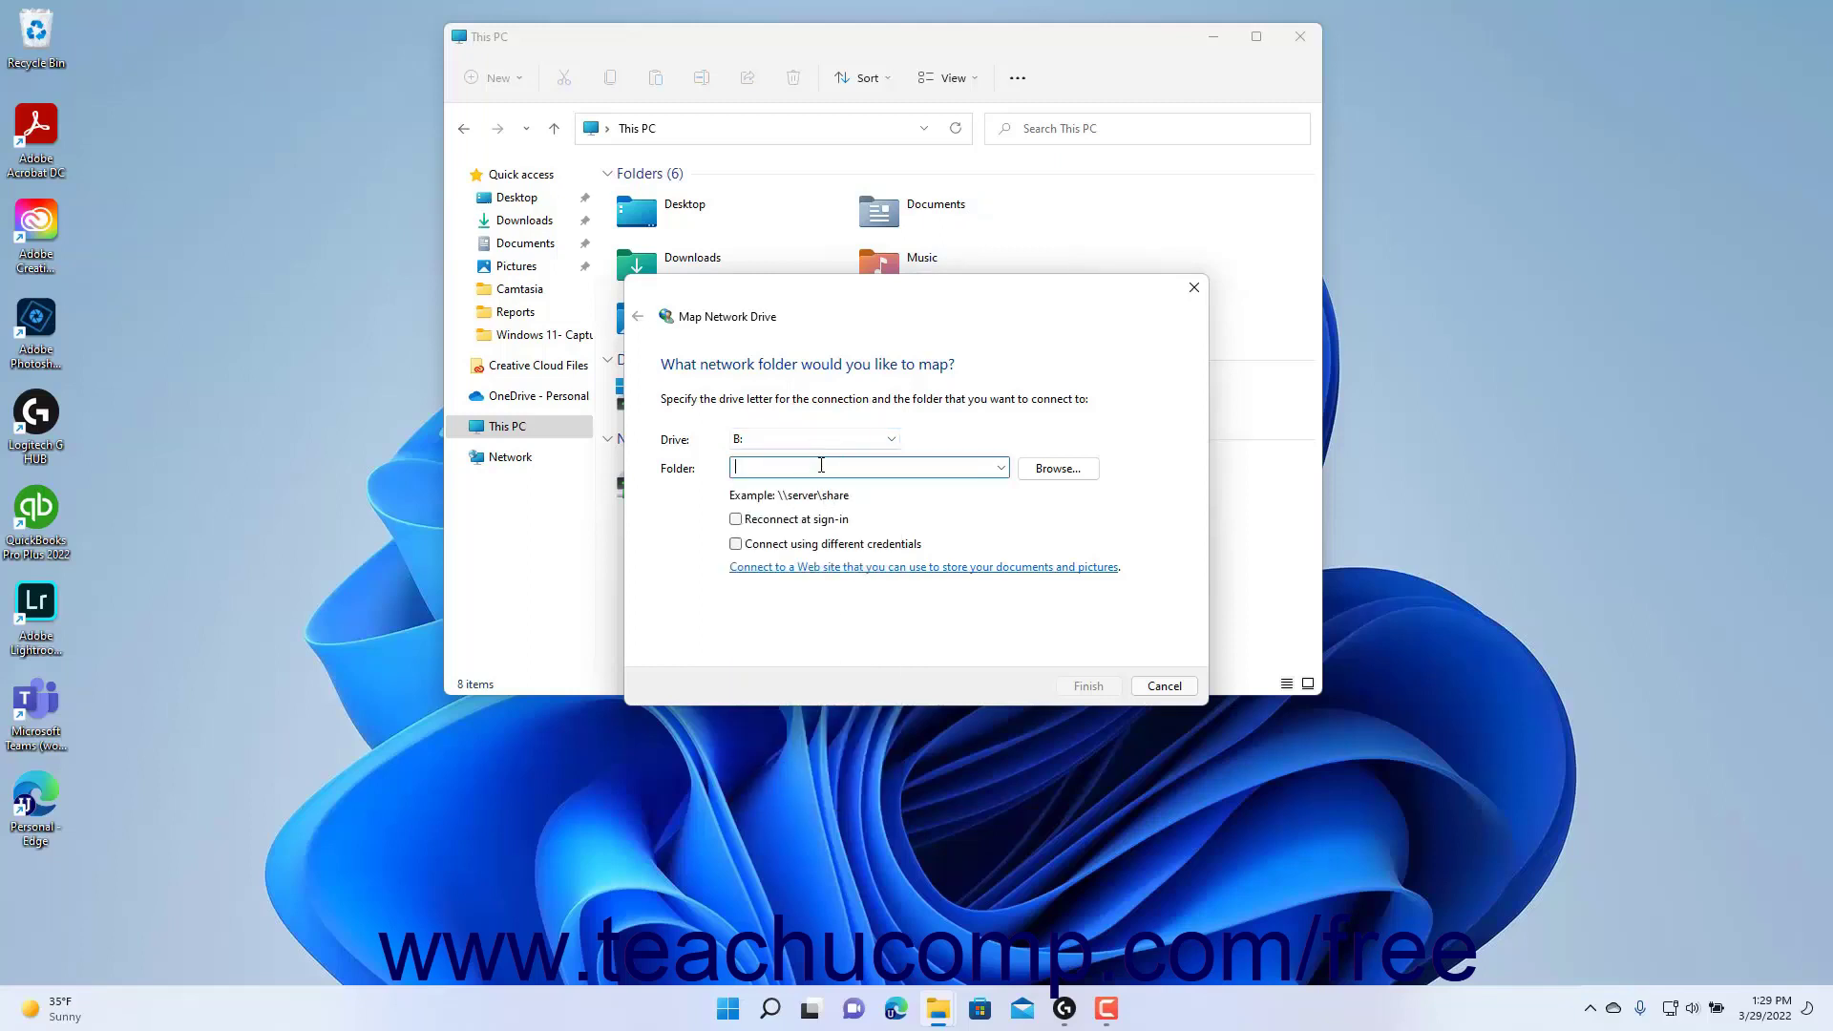
Set the folder to map to DESKTOP-2OQ83E5 > Discs > buttons
left_click(1046, 480)
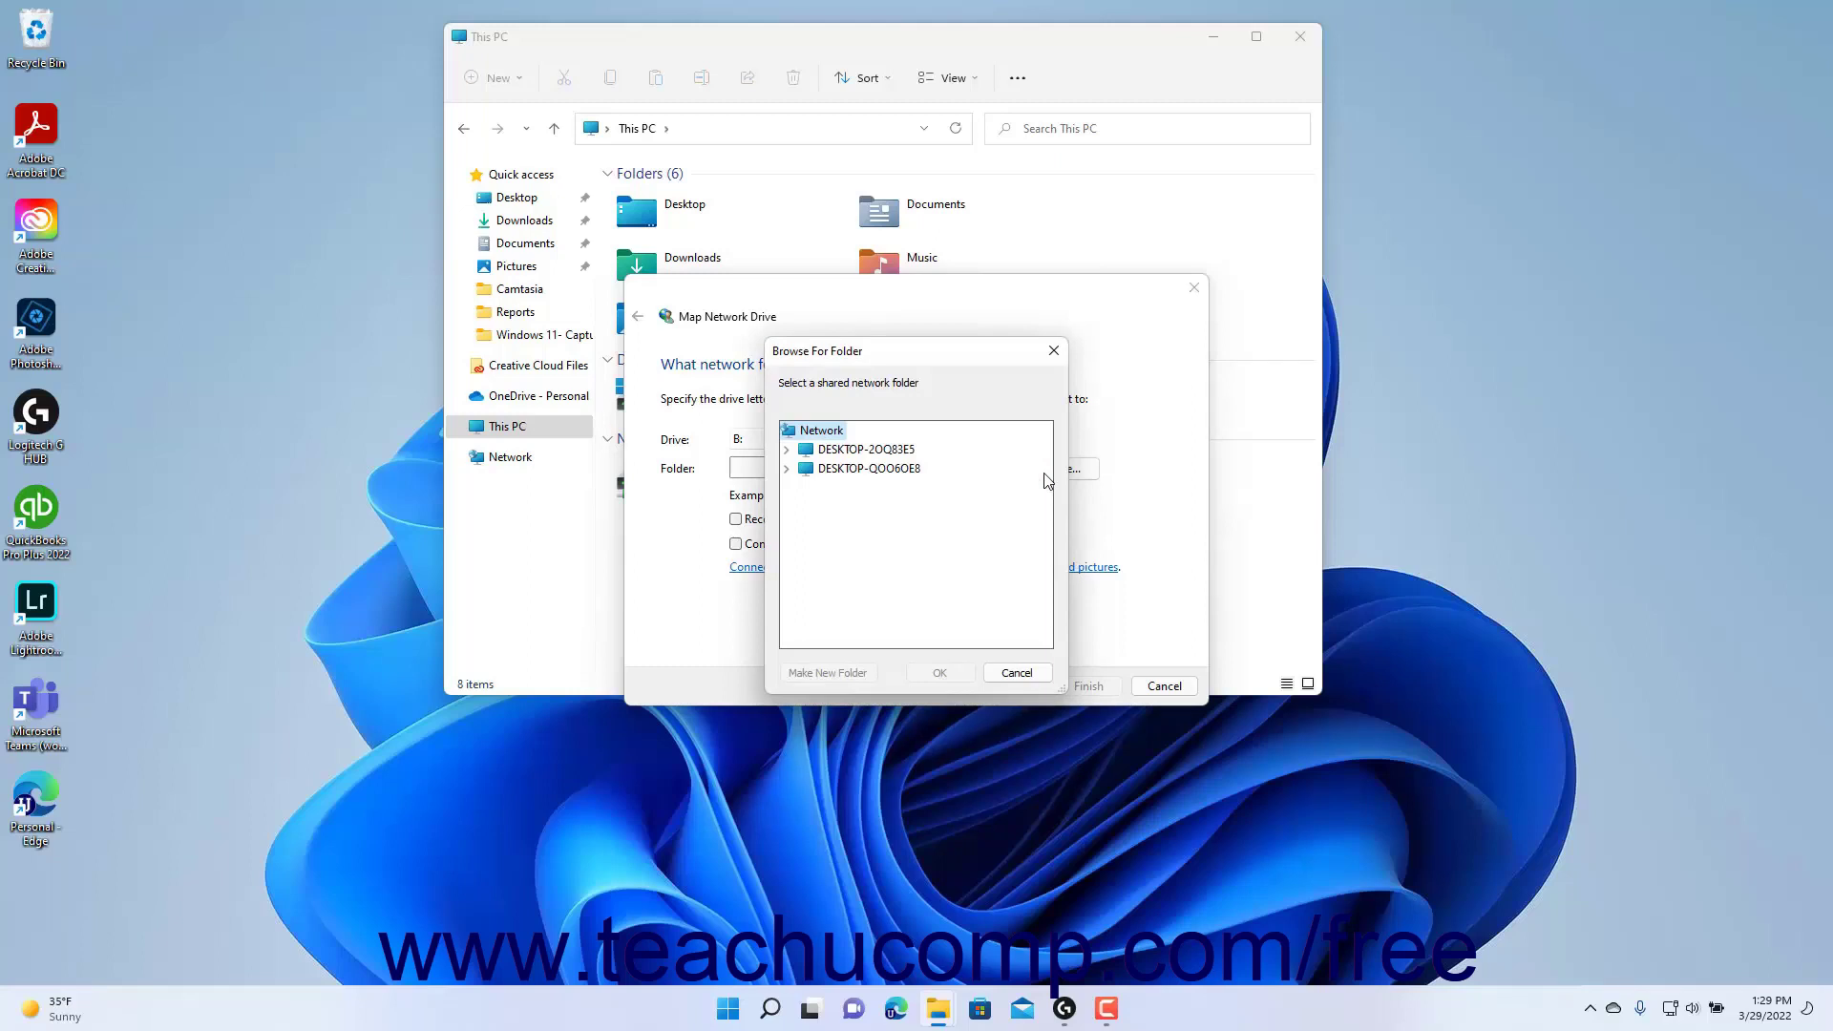
left_click(786, 450)
left_click(804, 487)
left_click(875, 468)
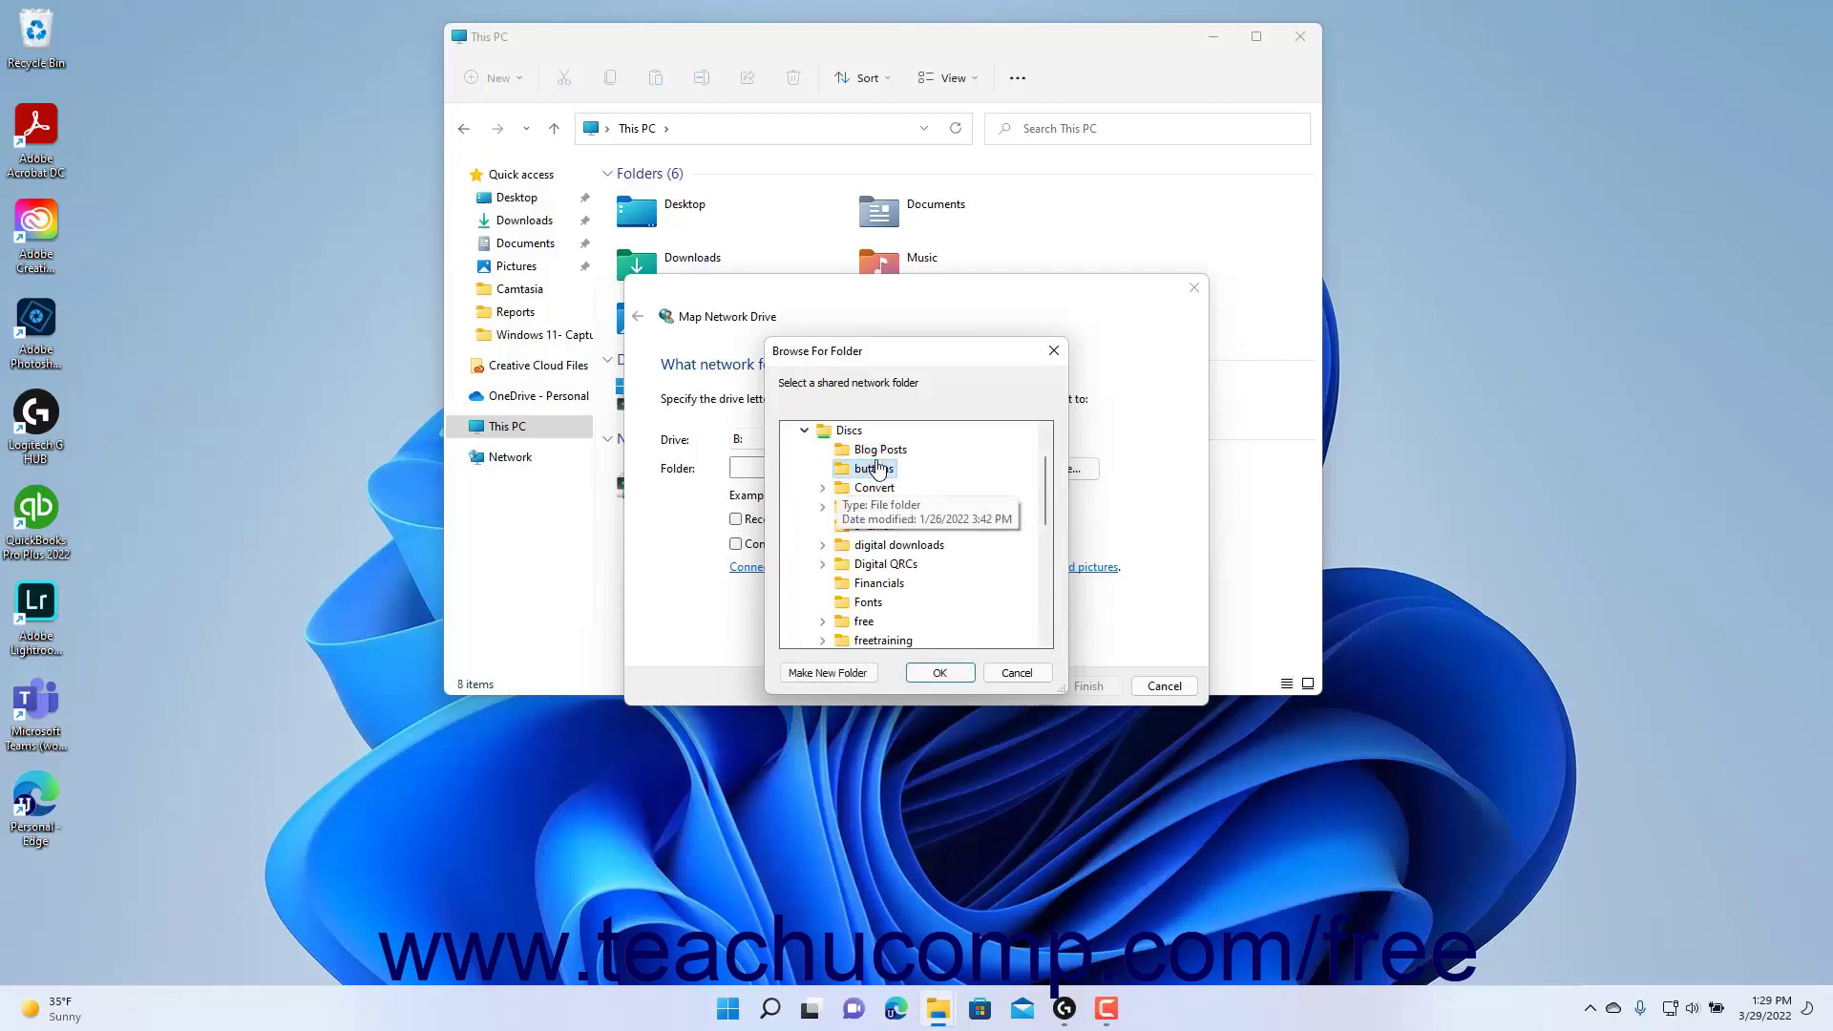
left_click(929, 674)
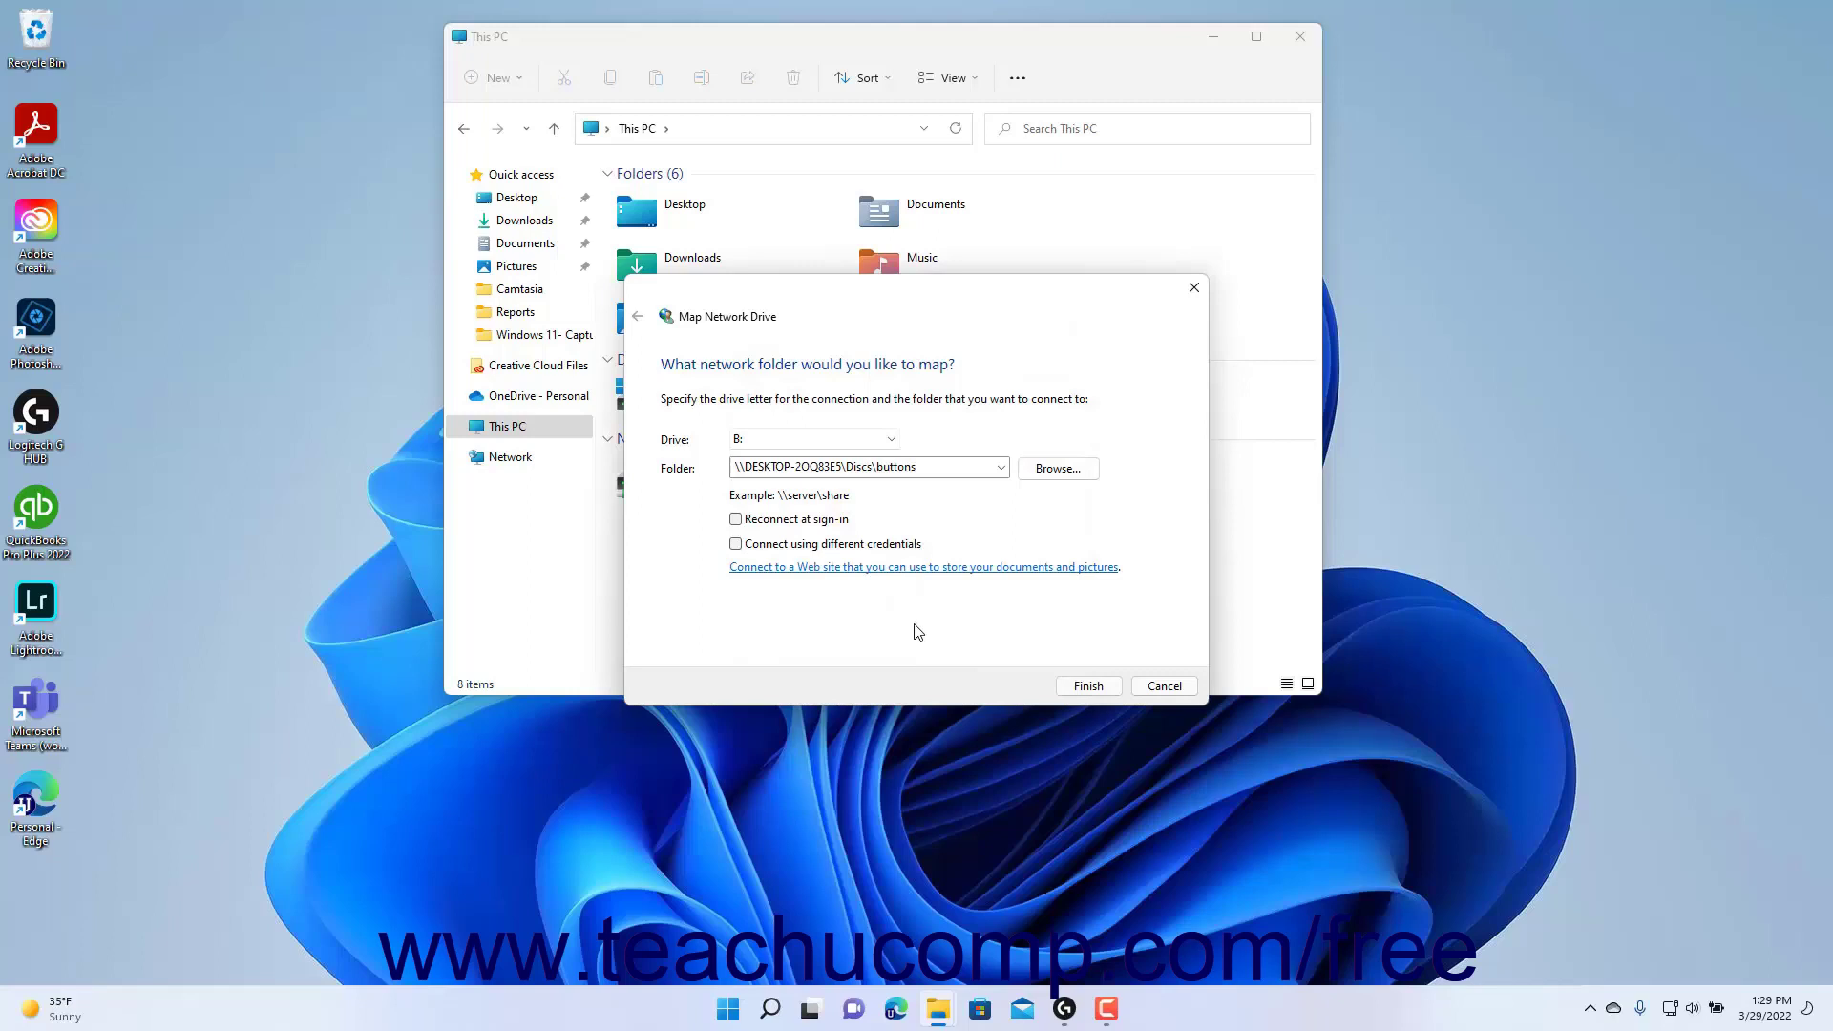
Finish mapping buttons as drive B: with Reconnect at sign-in left off, then close the buttons (B:) window
left_click(802, 520)
left_click(803, 522)
left_click(1088, 686)
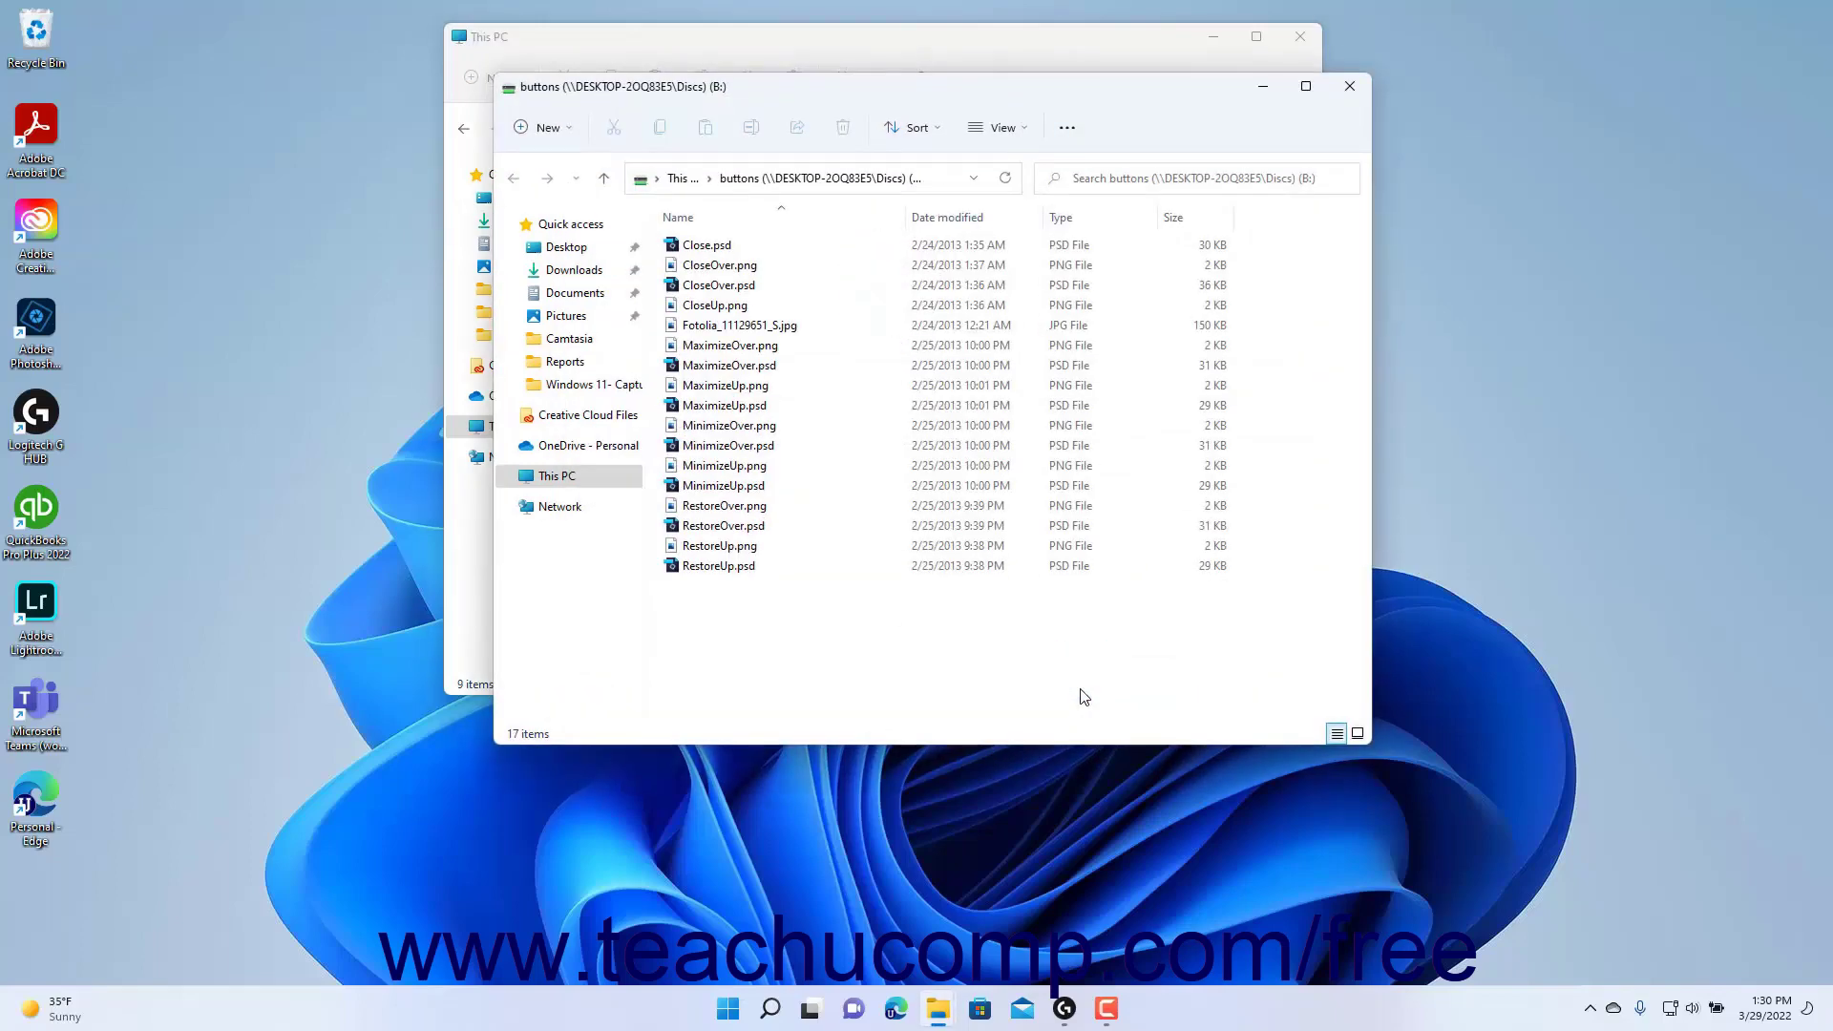
left_click(1356, 93)
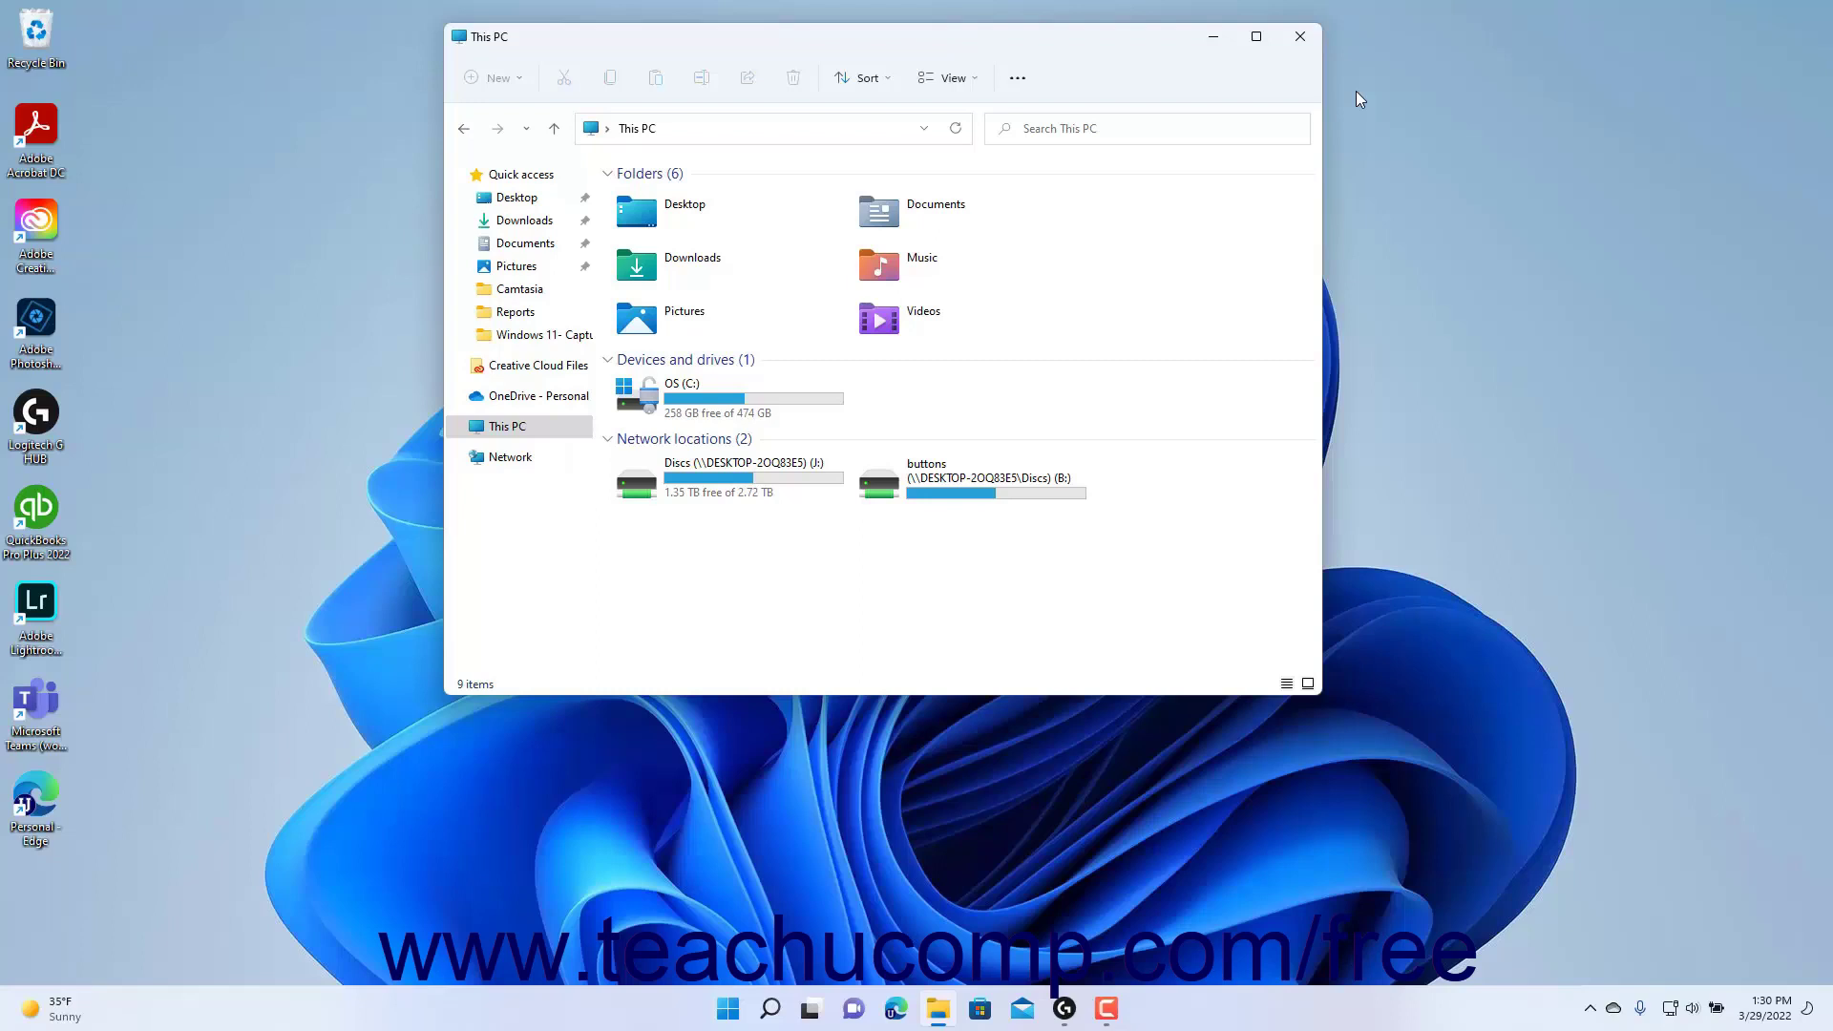
Disconnect the buttons (B:) network drive from This PC
left_click(873, 495)
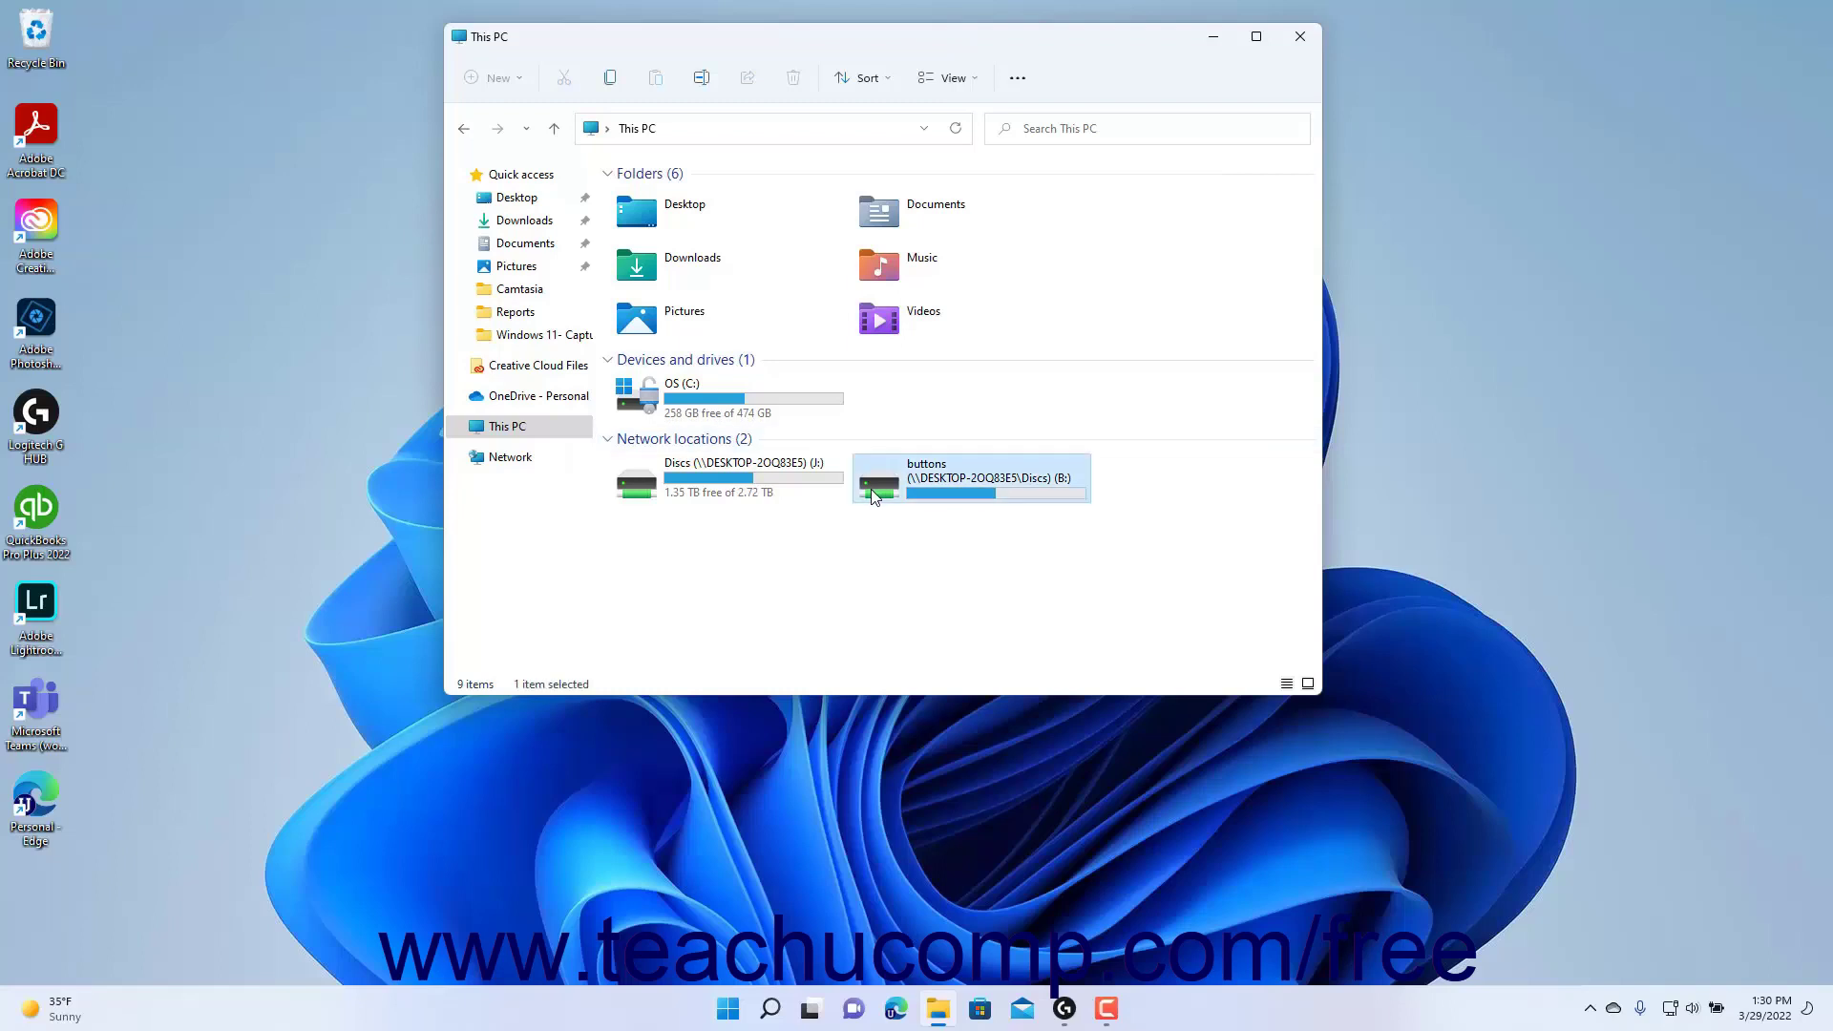
left_click(1016, 80)
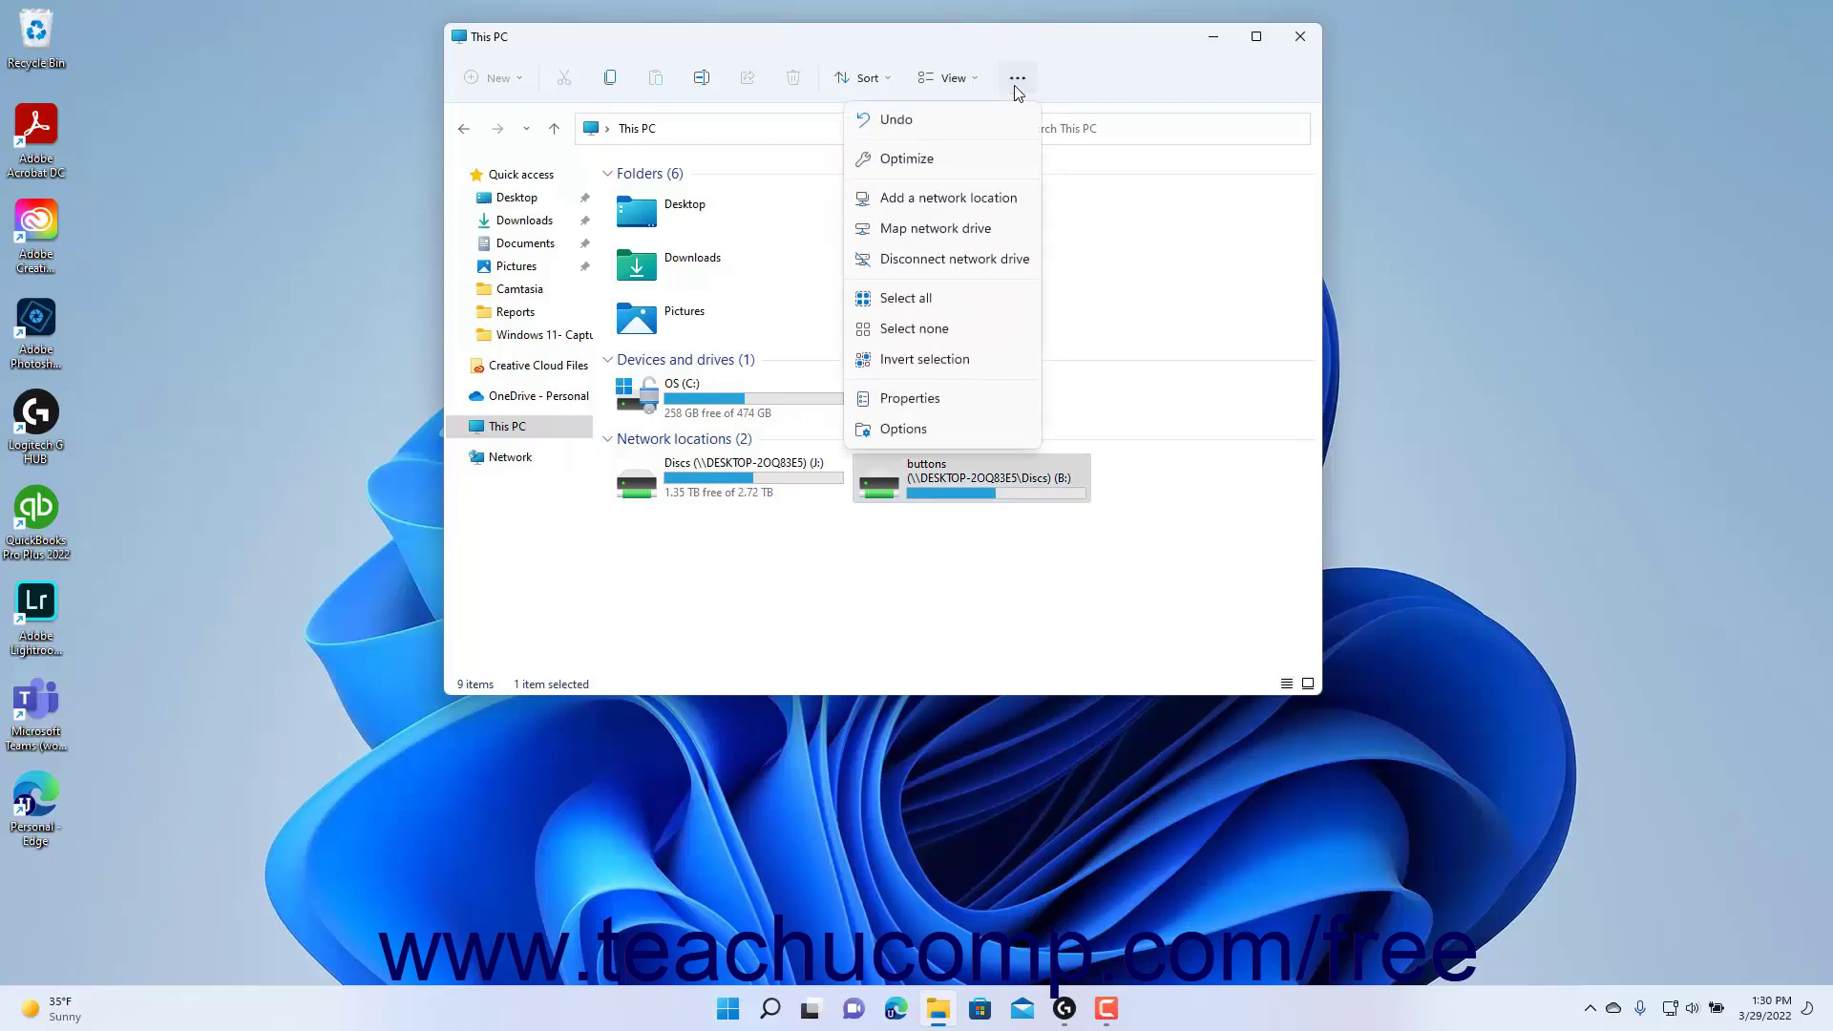
left_click(1007, 261)
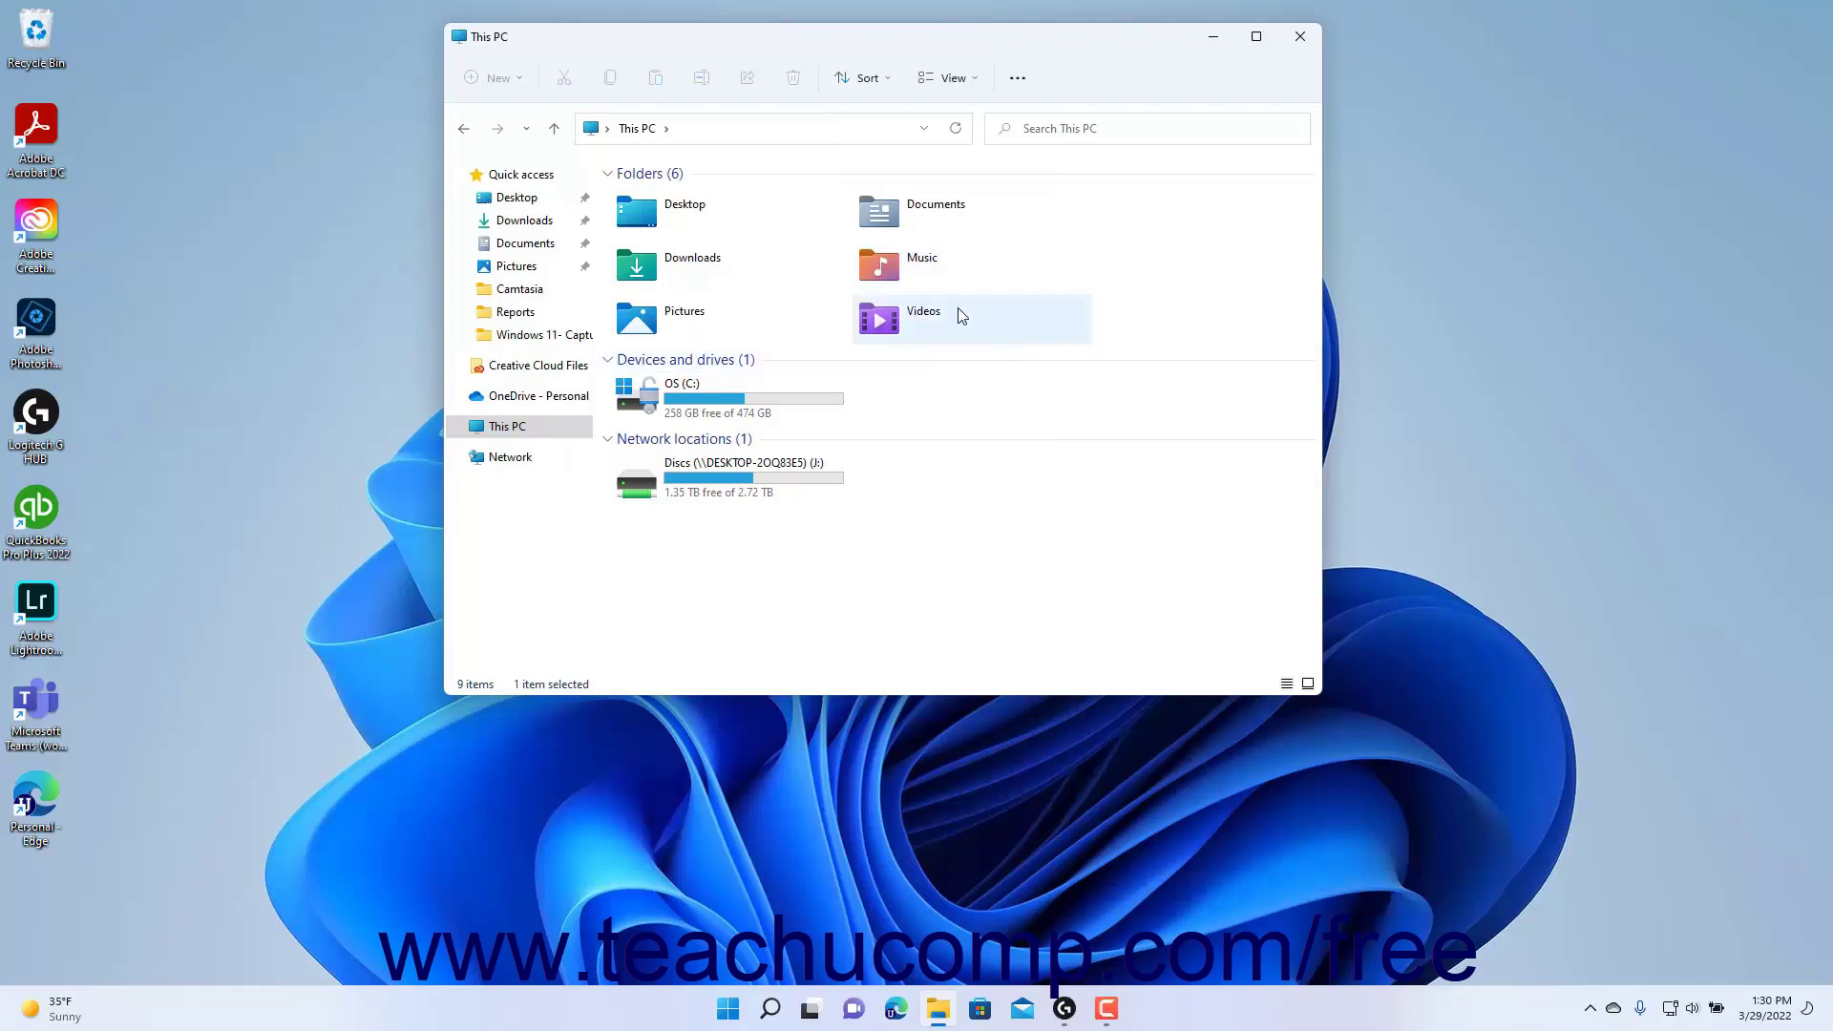
left_click(1015, 80)
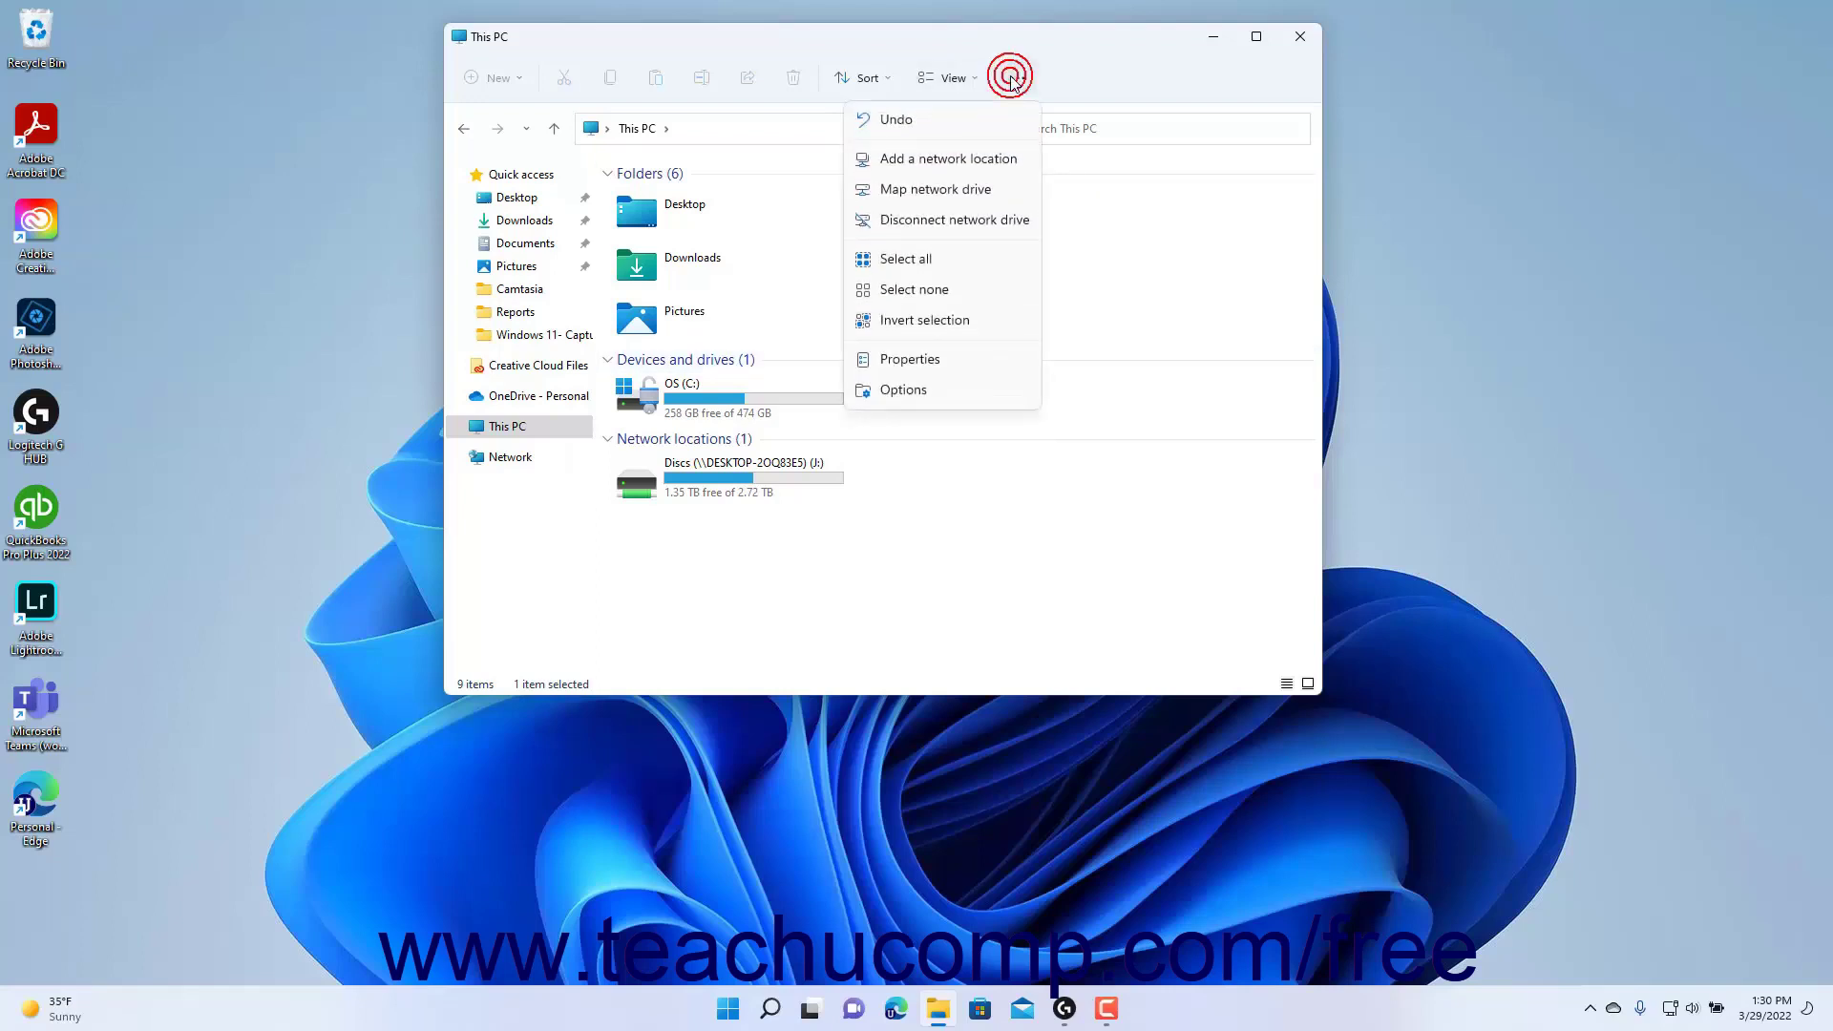
left_click(981, 218)
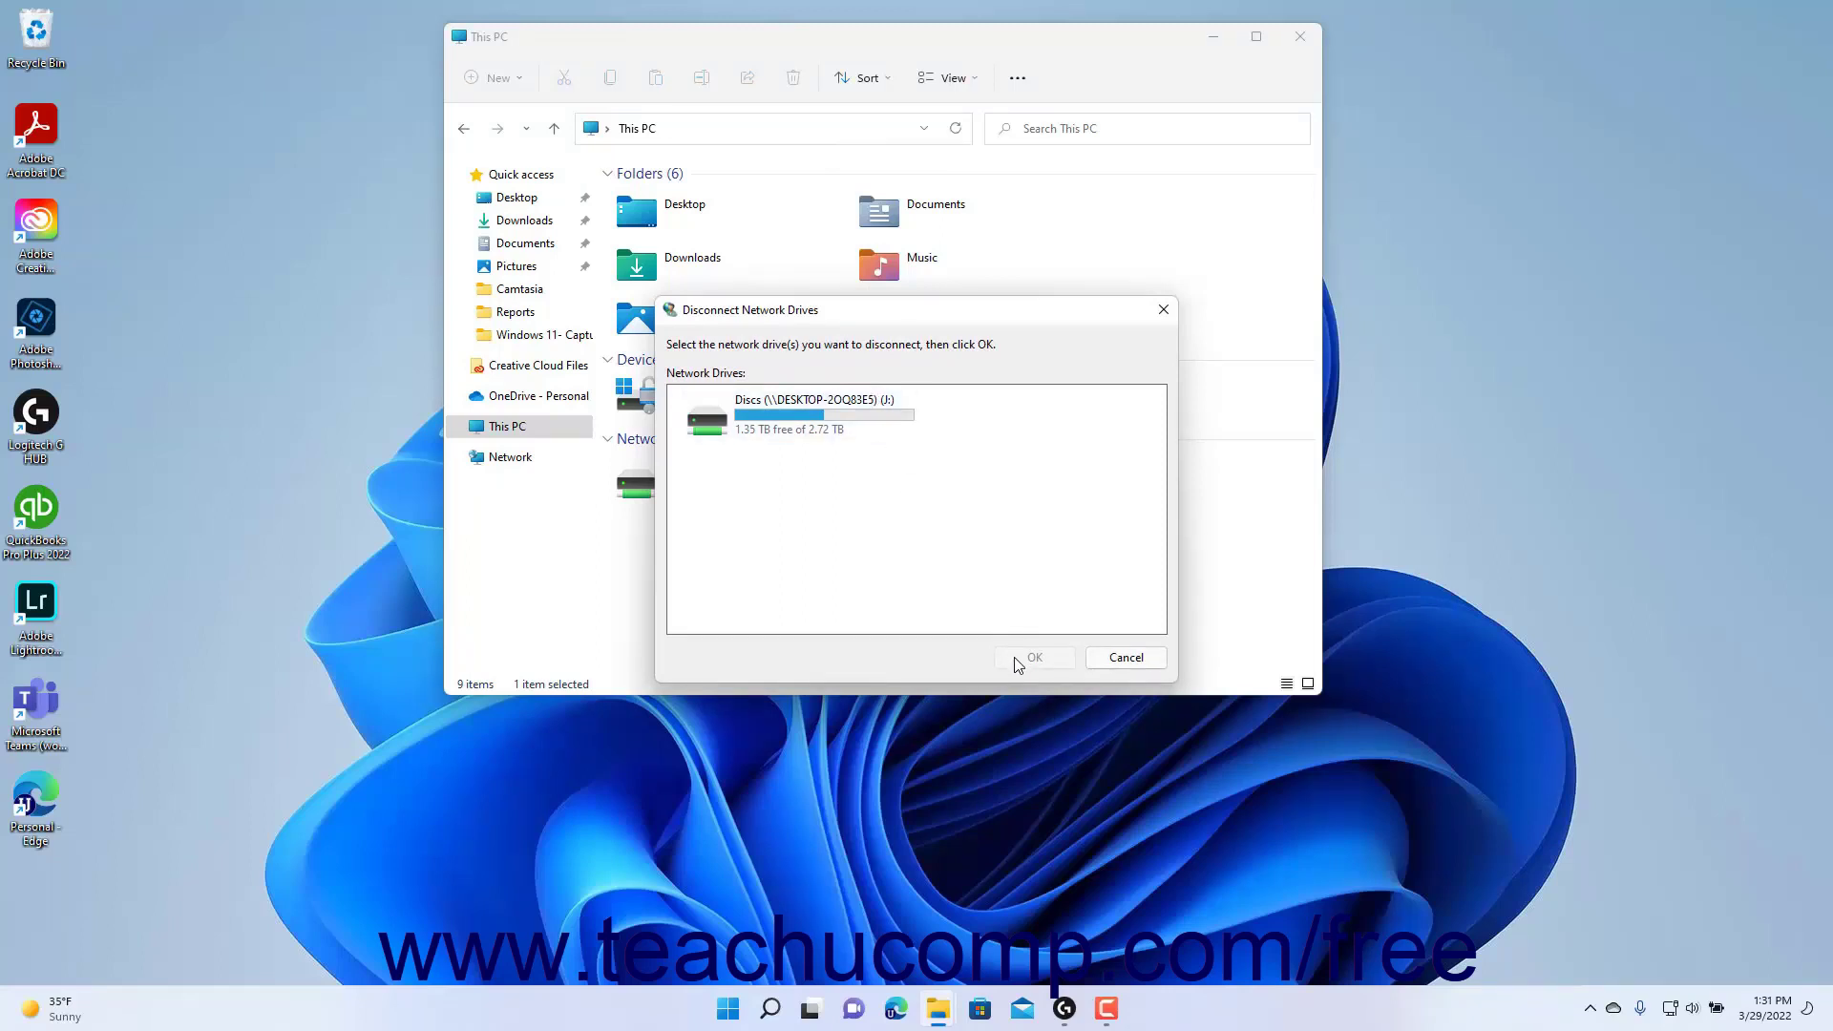
left_click(1154, 661)
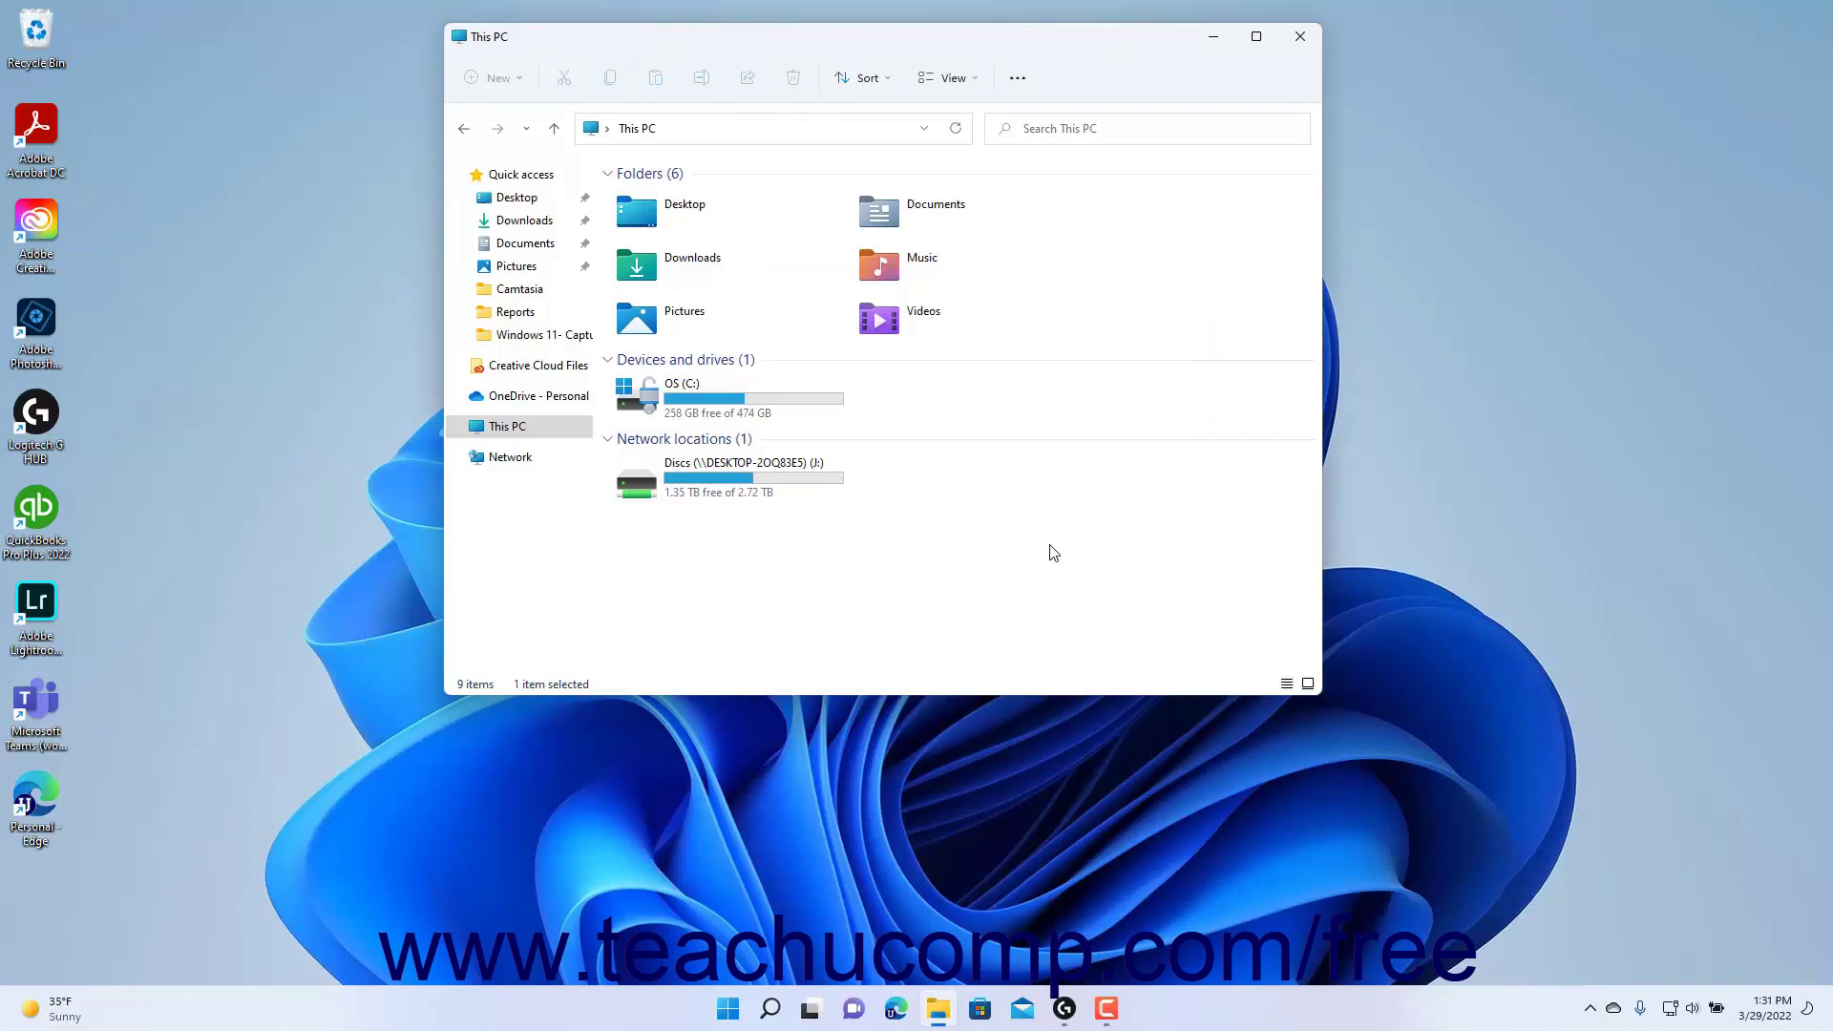
left_click(570, 423)
left_click(1019, 80)
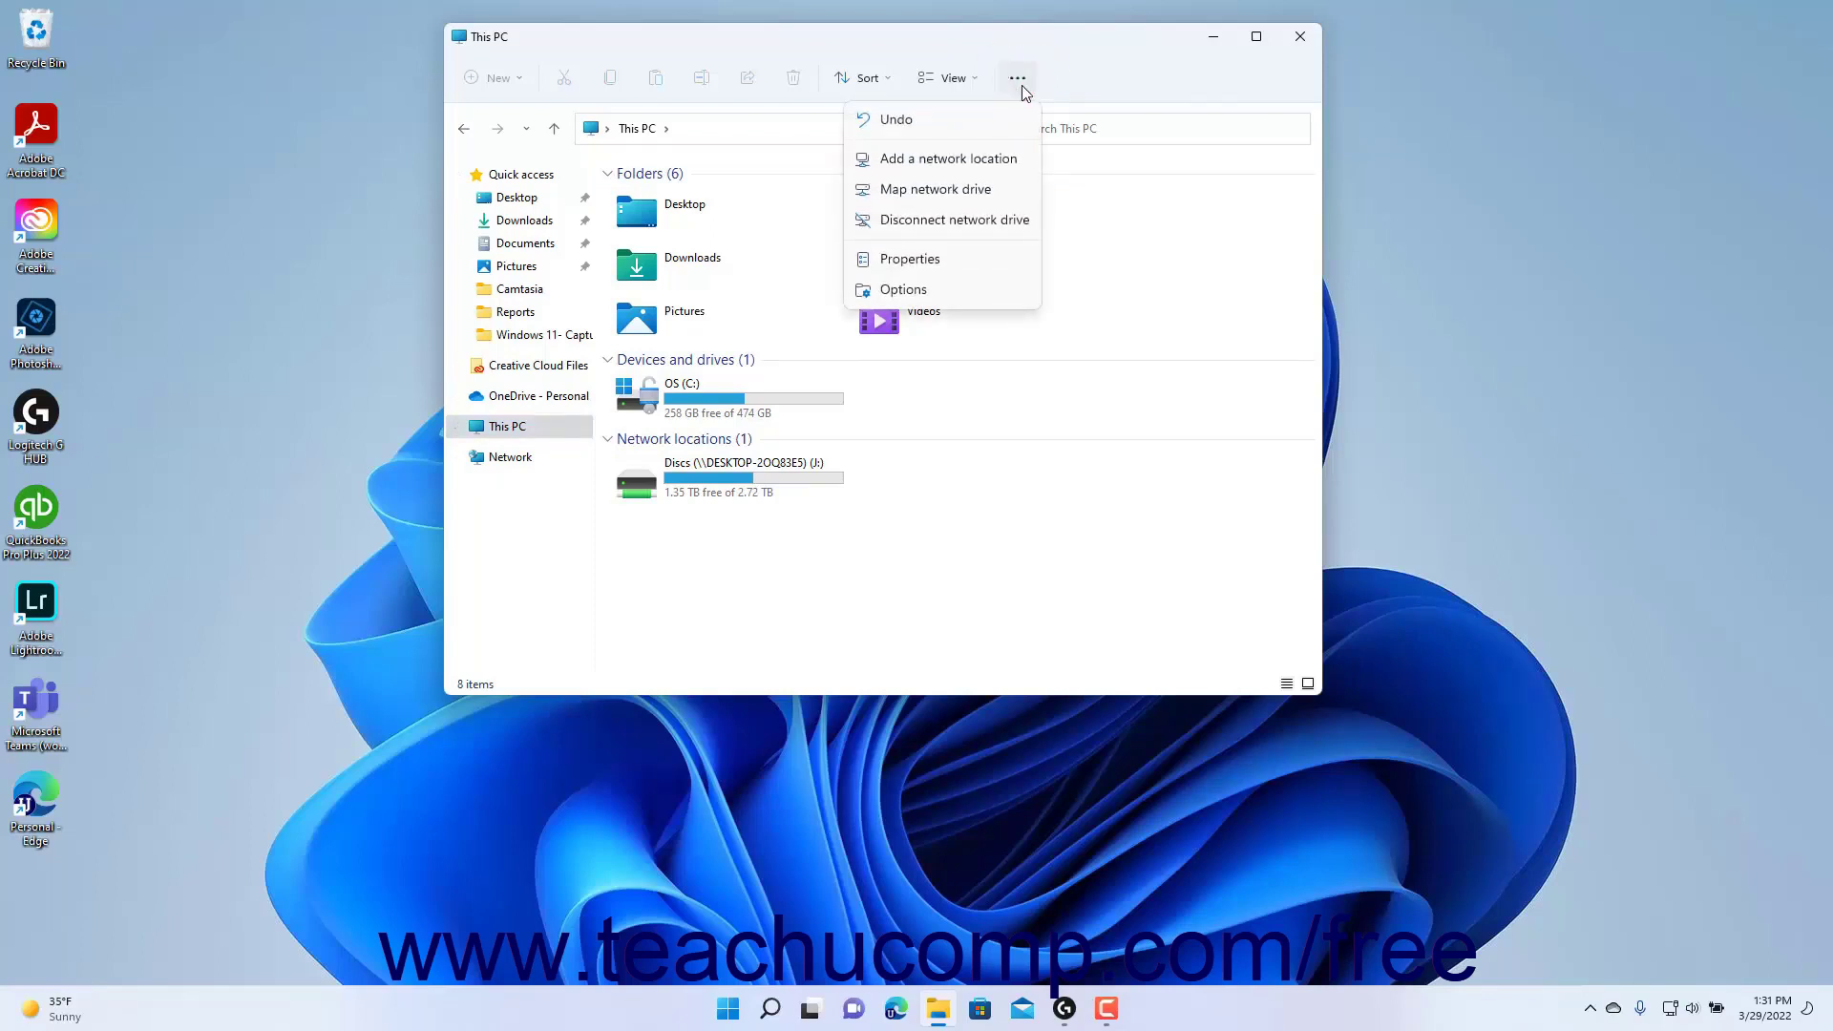
left_click(967, 160)
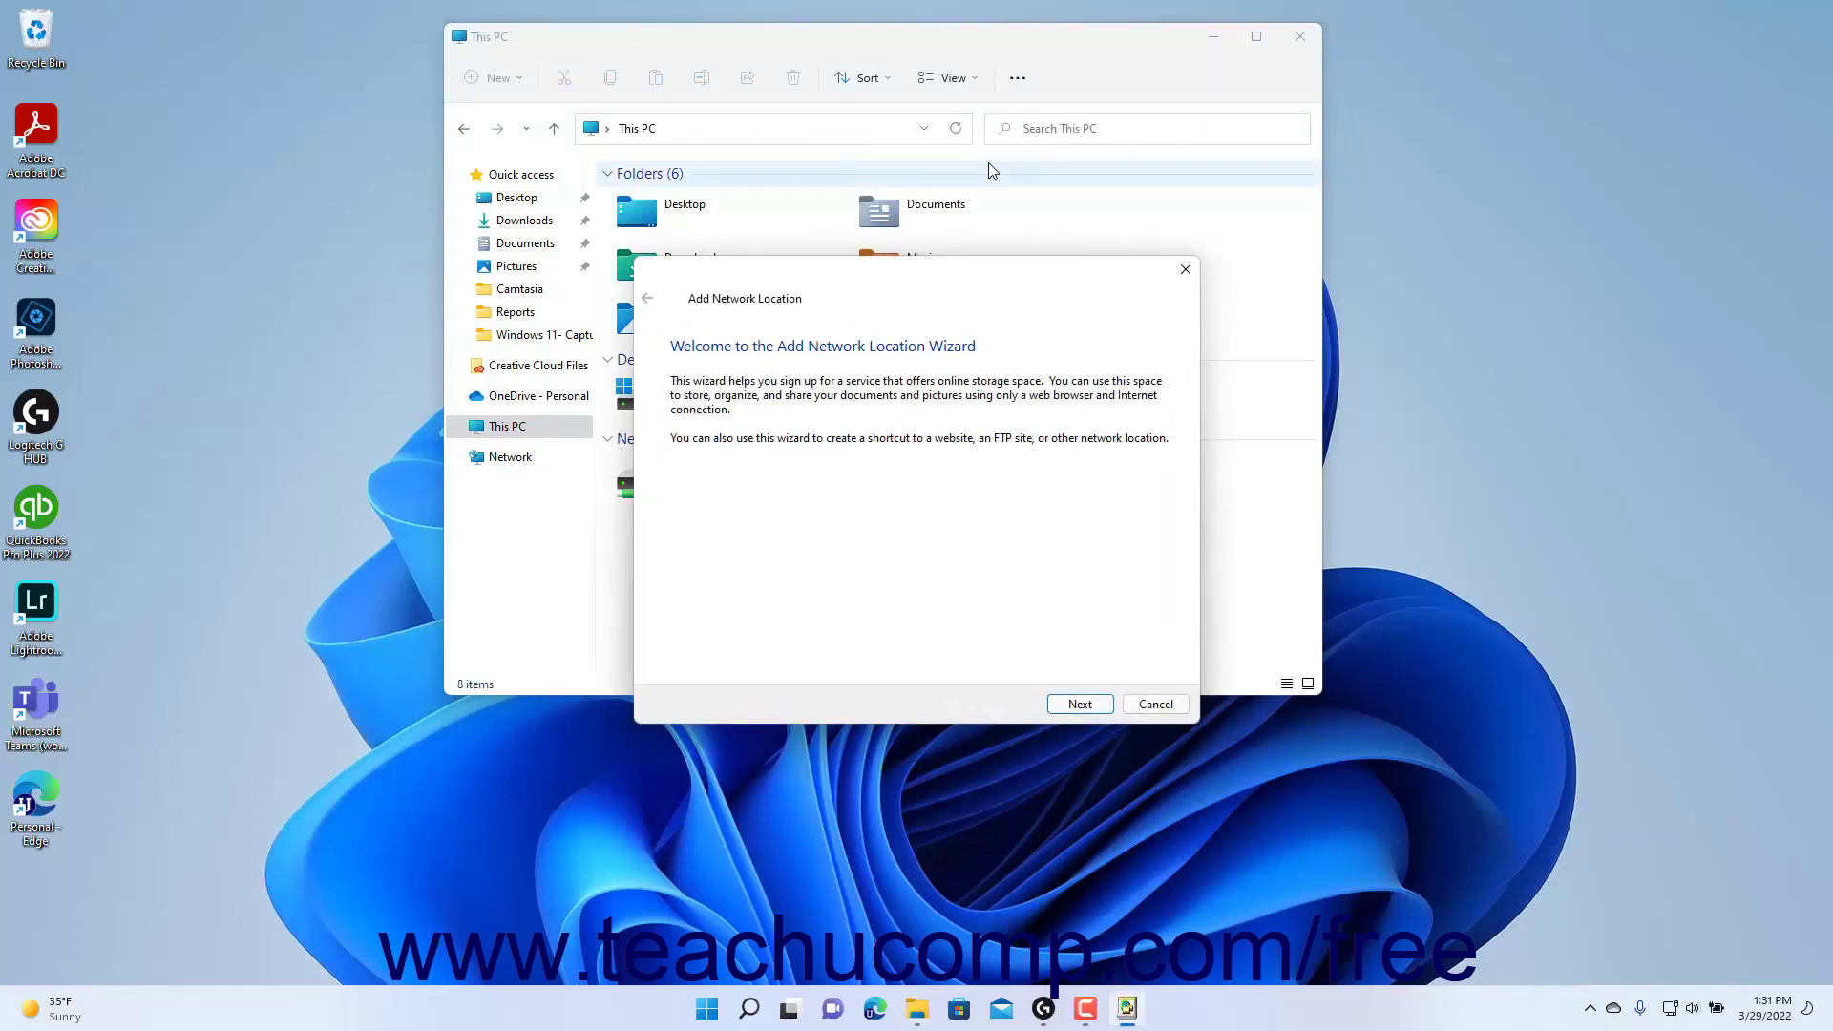
left_click(1080, 706)
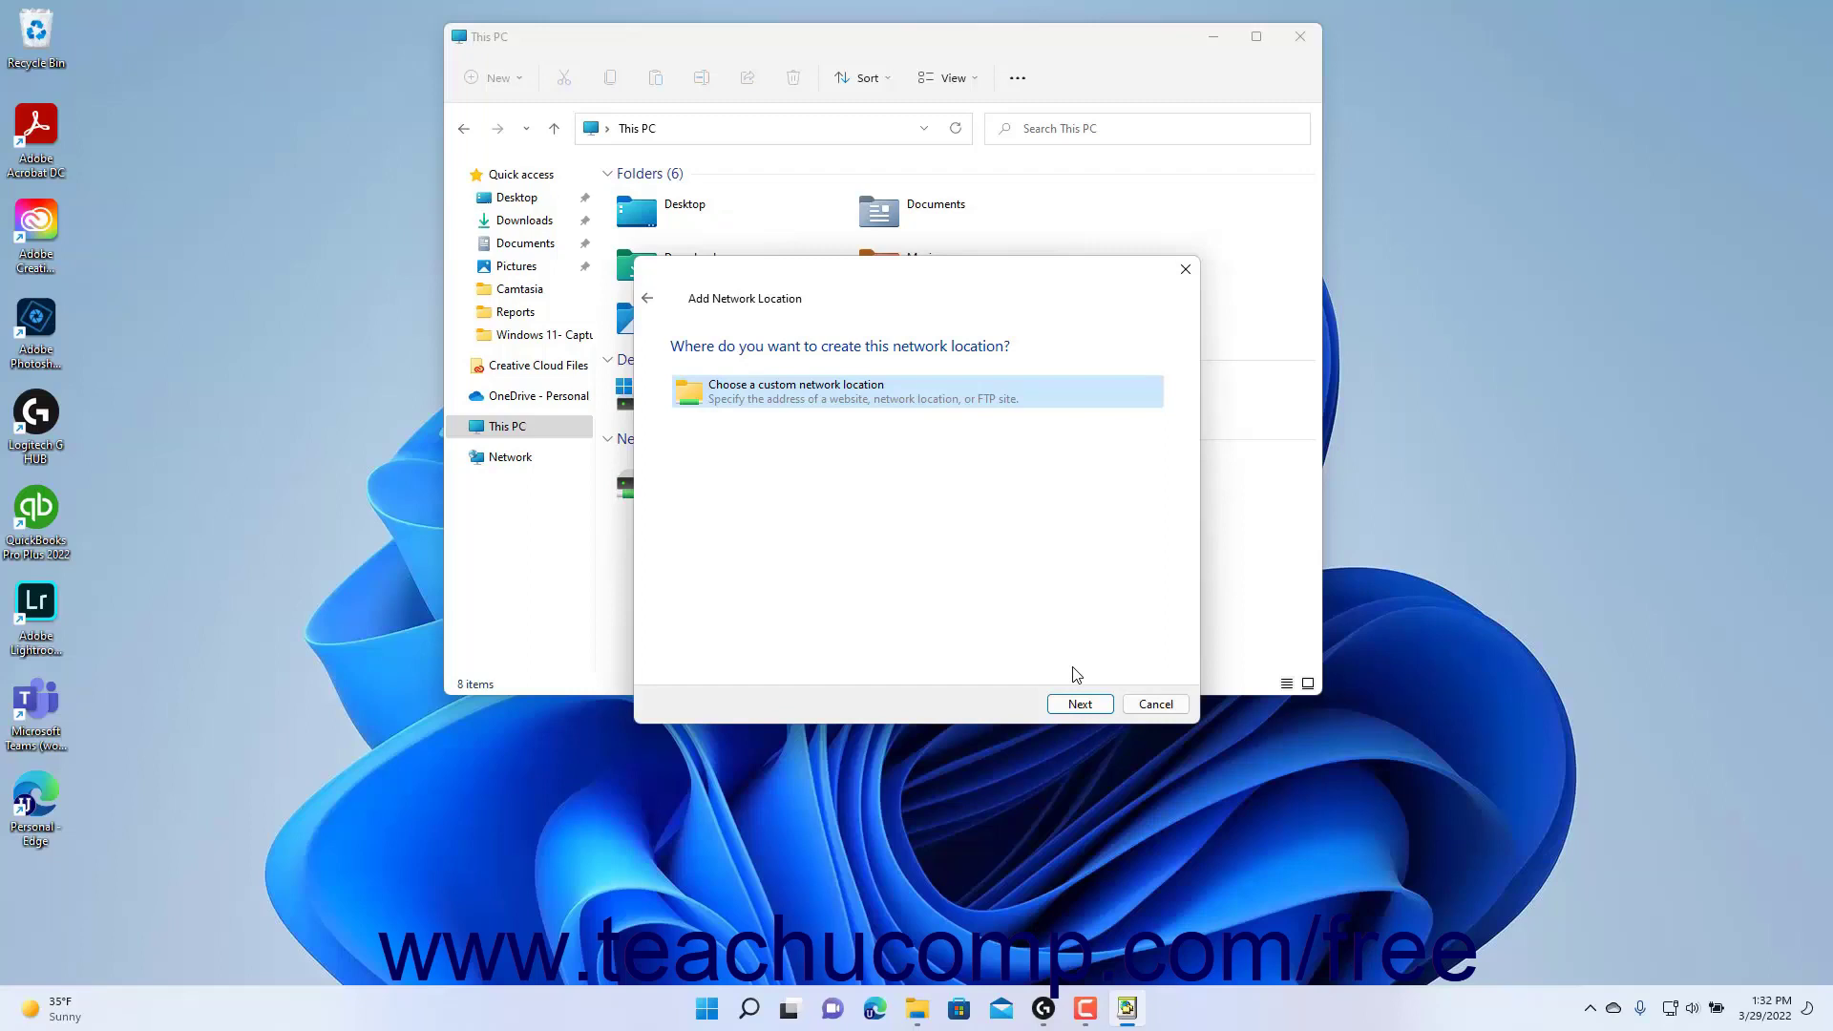
left_click(1139, 704)
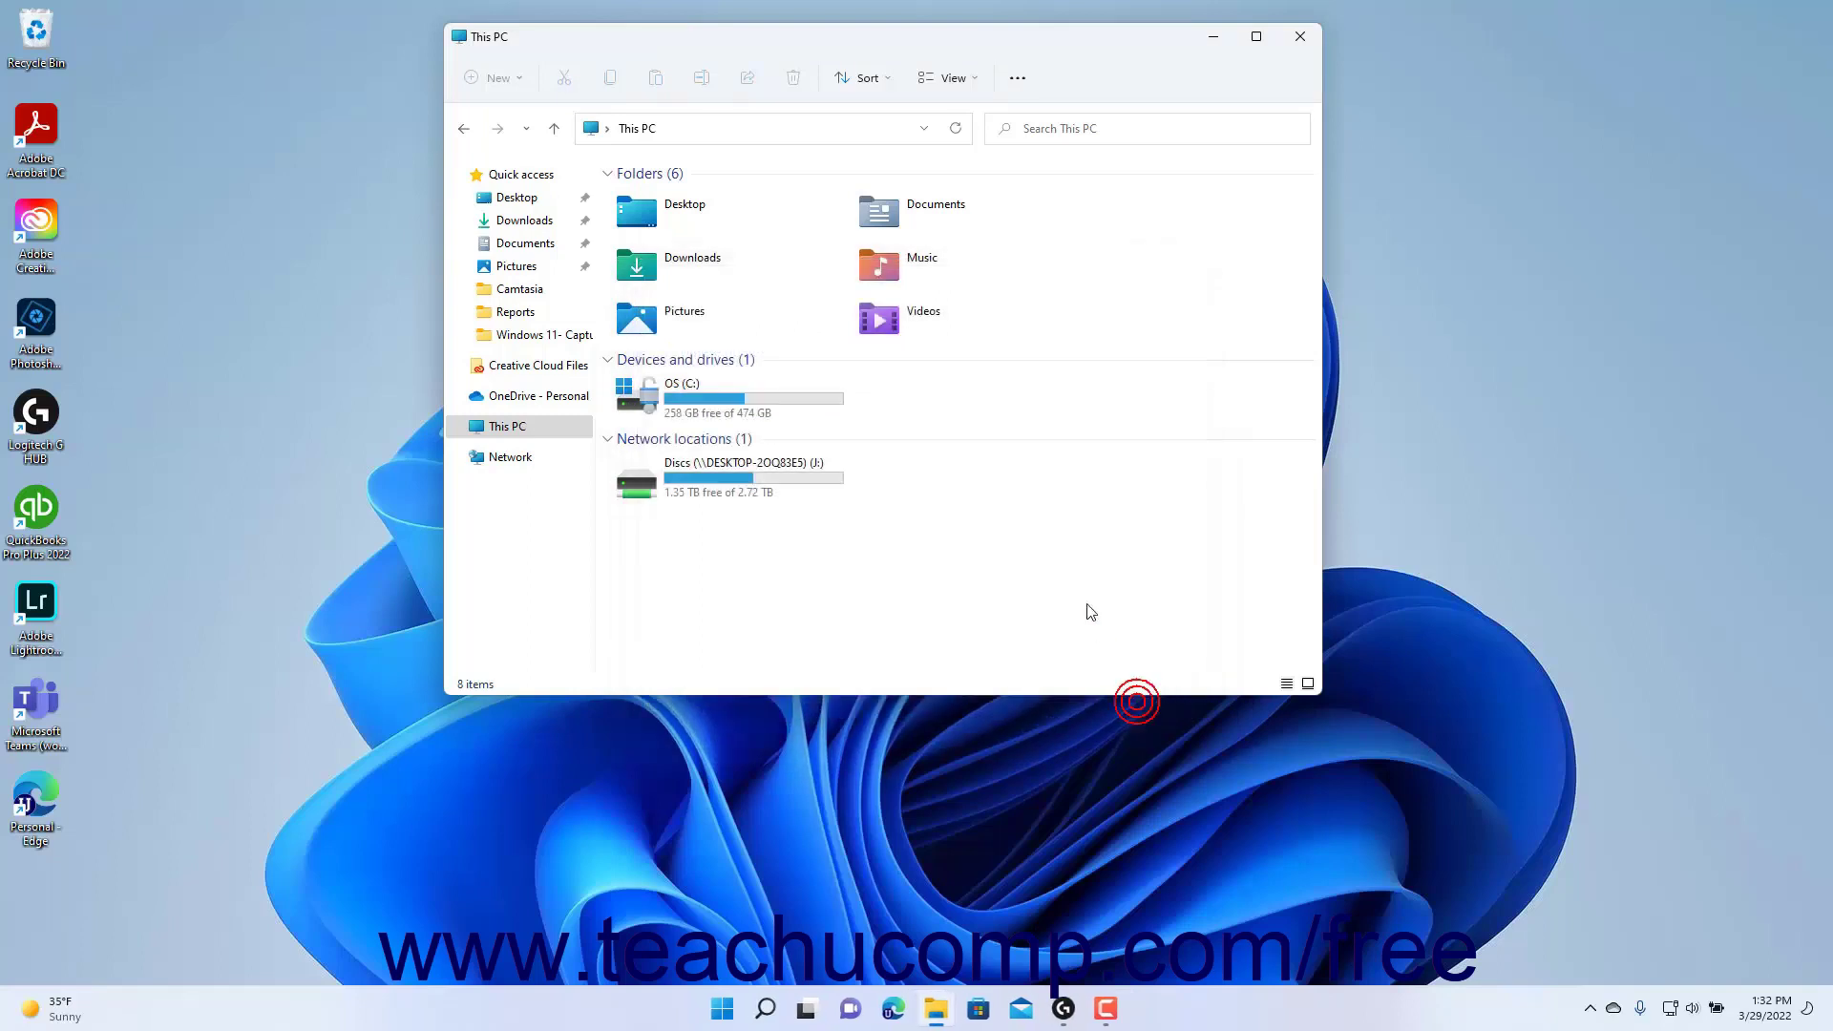
Select the OS (C:) drive and show its extra commands such as BitLocker, Cleanup and Format
left_click(711, 405)
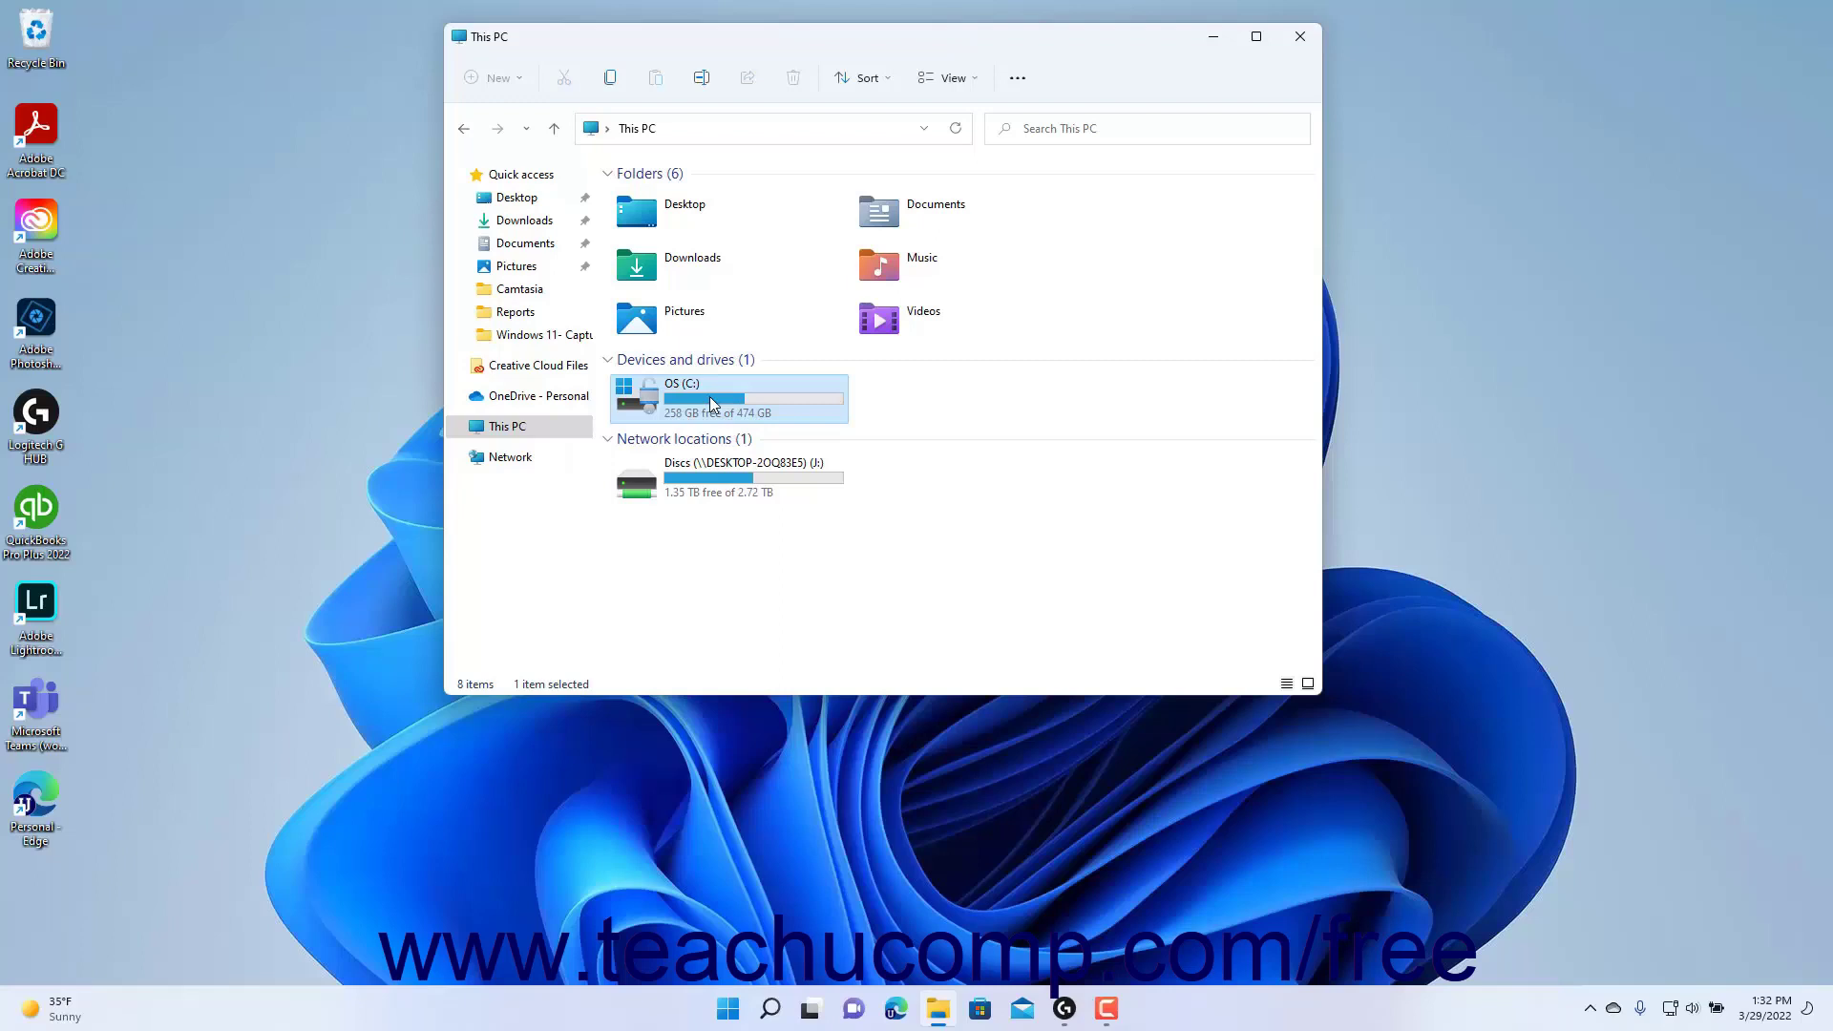
left_click(1018, 79)
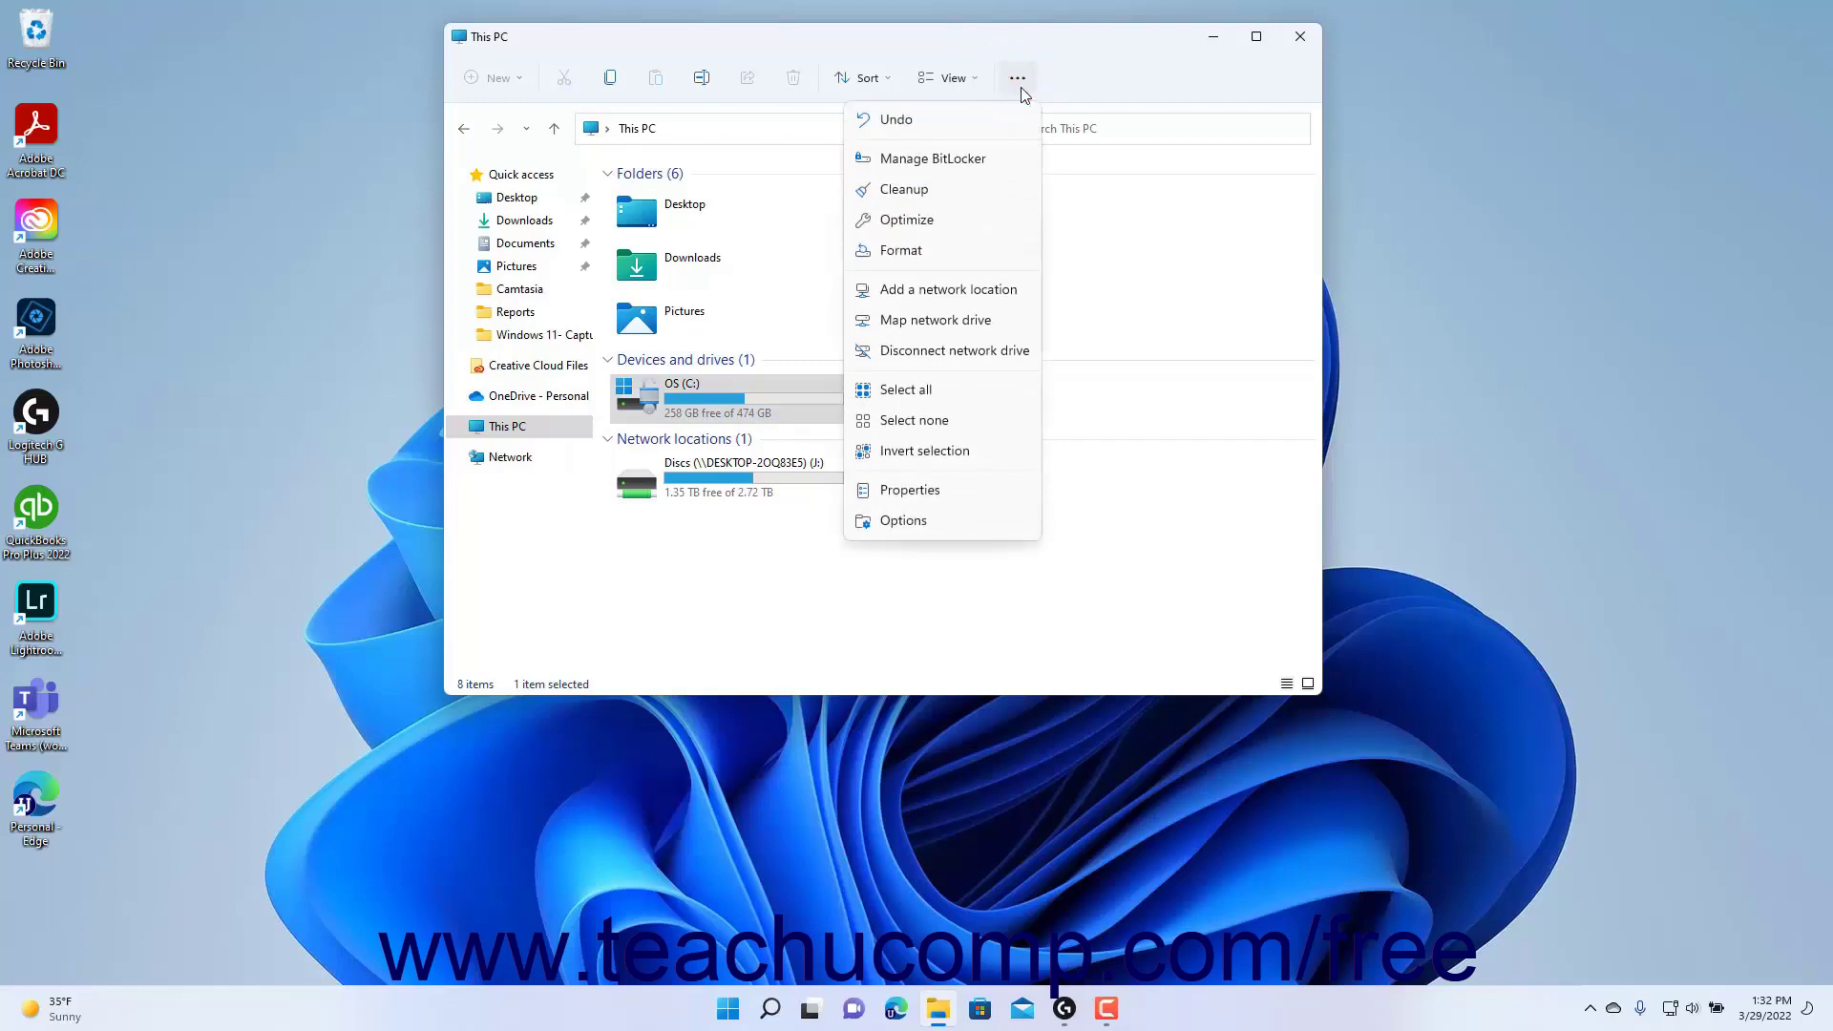